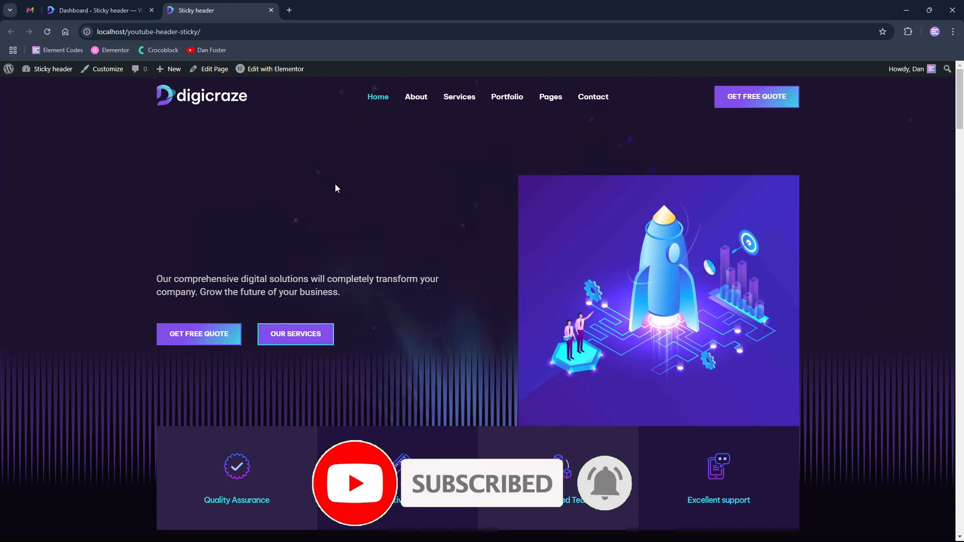
Open the list of installed plugins in the WordPress dashboard to check which Elementor add-ons are active.
click(96, 11)
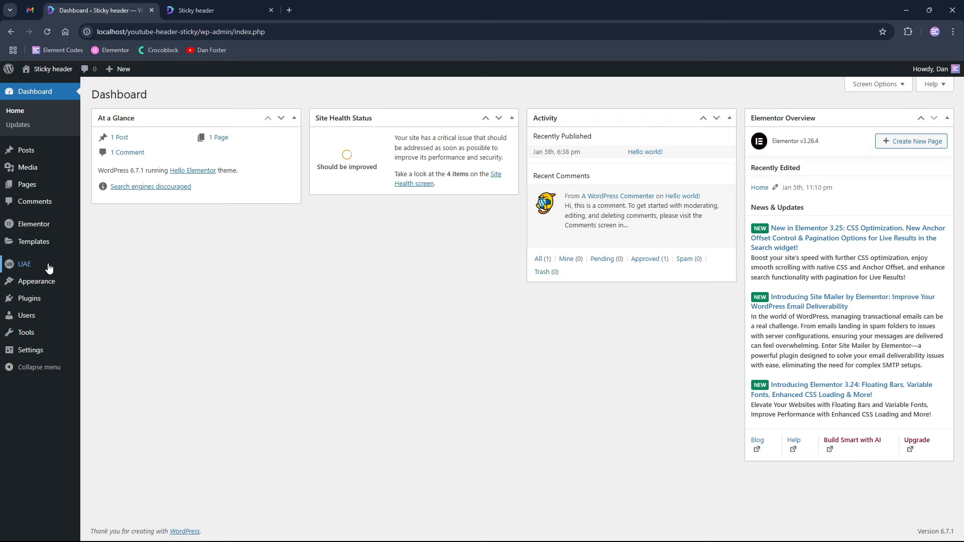
mouse_move(31, 269)
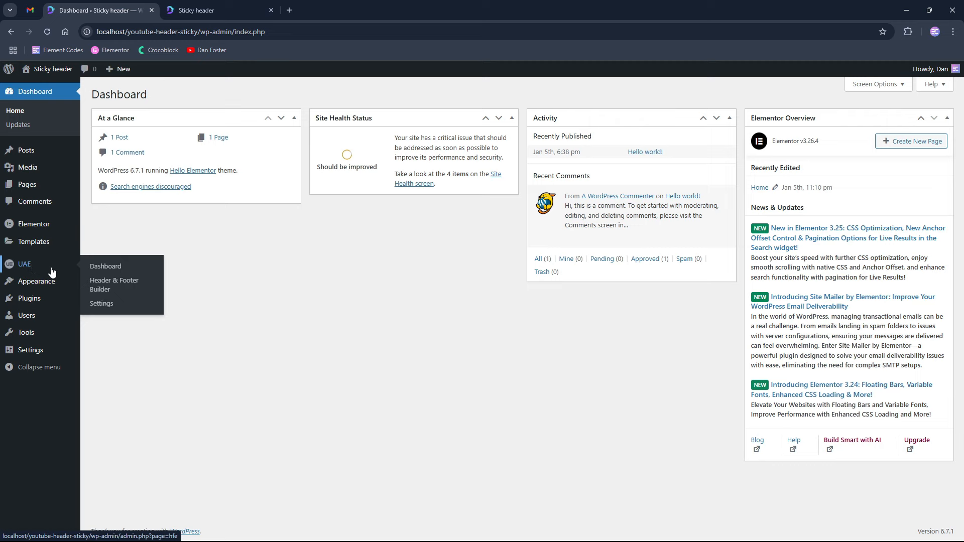
mouse_move(43, 300)
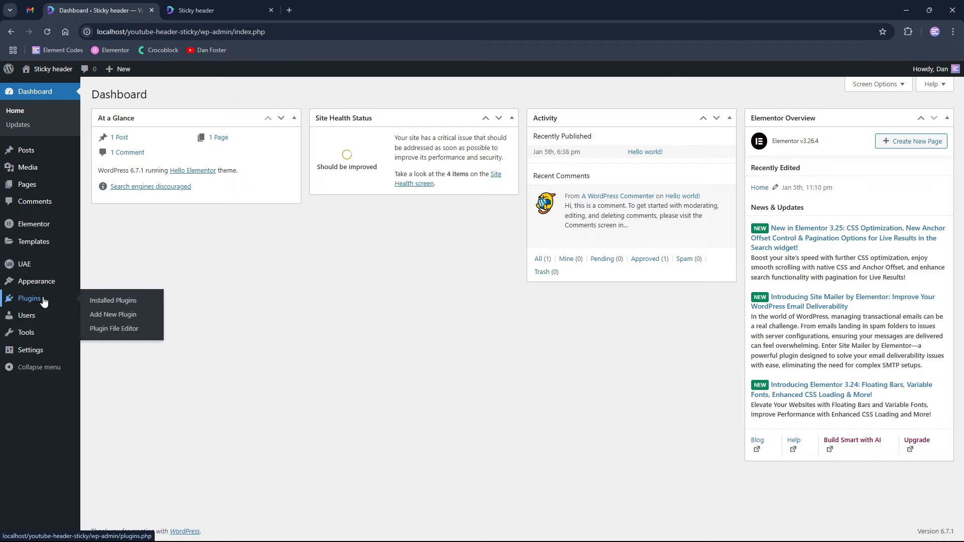
click(92, 301)
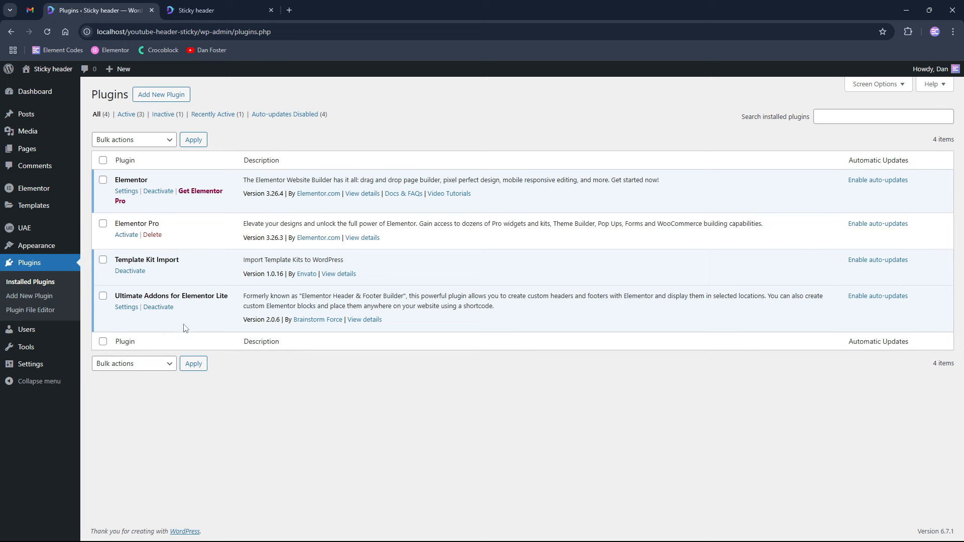
Open the Header template from the UAE Header & Footer Builder for editing with Elementor.
mouse_move(30, 234)
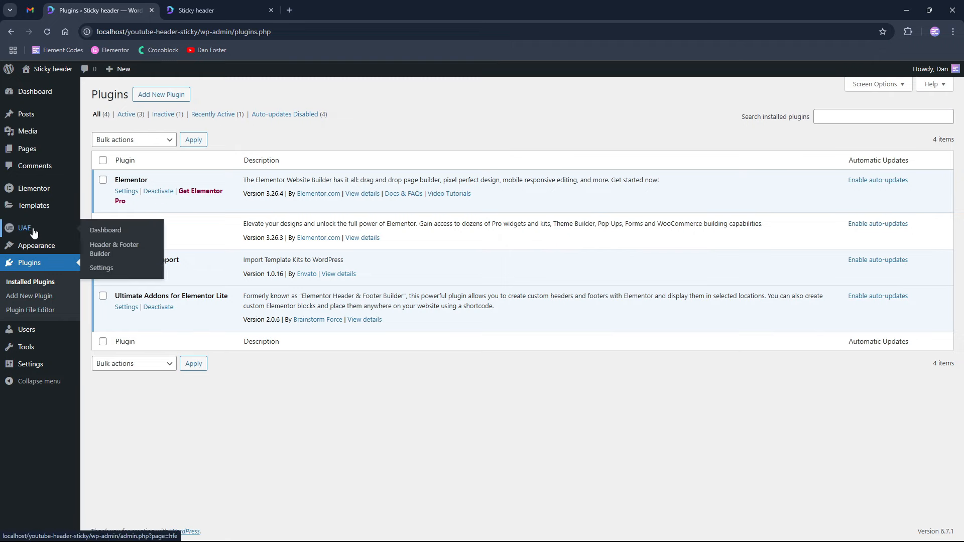
click(46, 235)
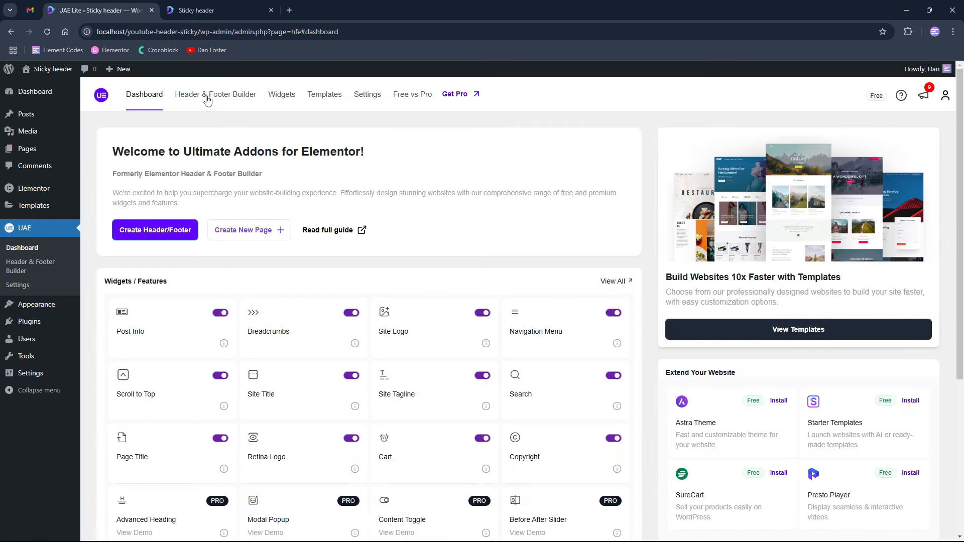
click(206, 98)
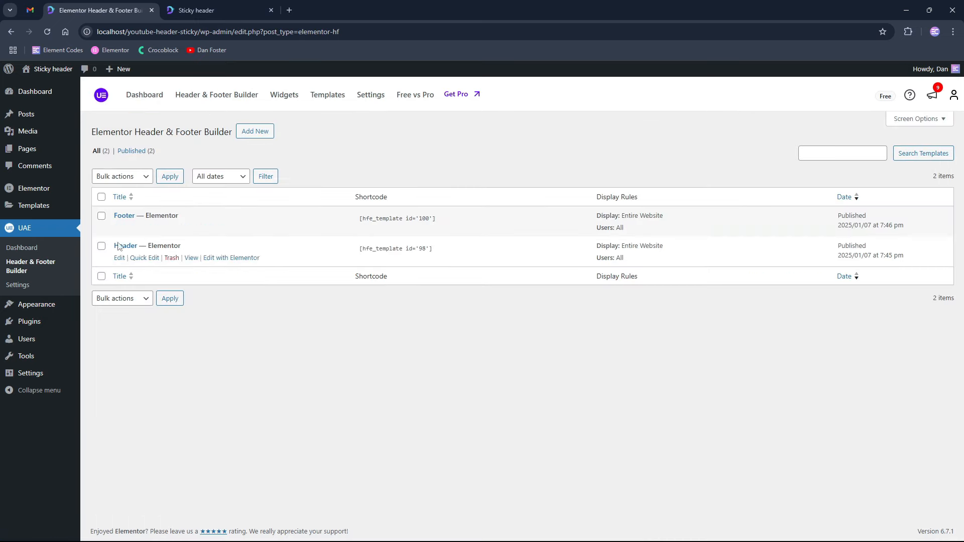
click(230, 259)
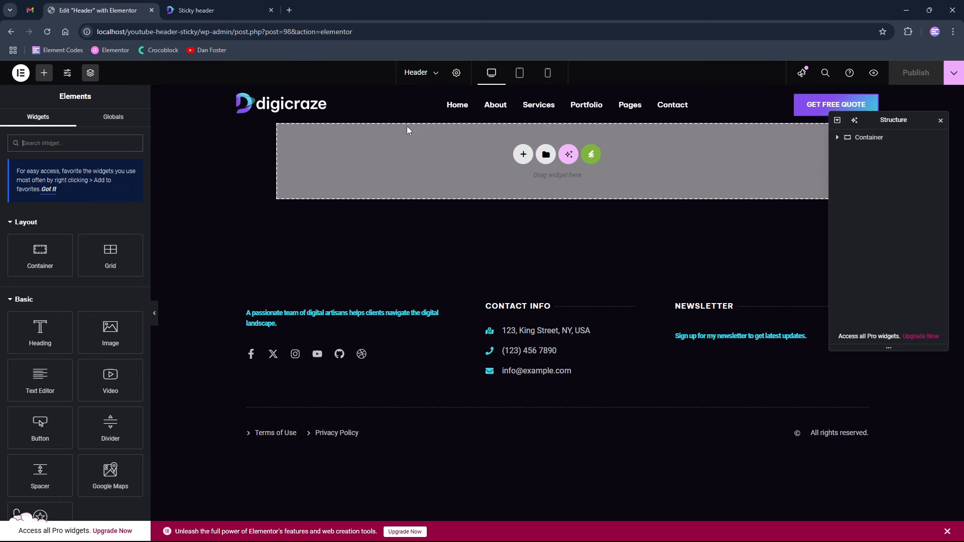
Search the widgets for "html" and place an HTML widget directly below the site logo in the header.
click(522, 149)
mouse_move(590, 107)
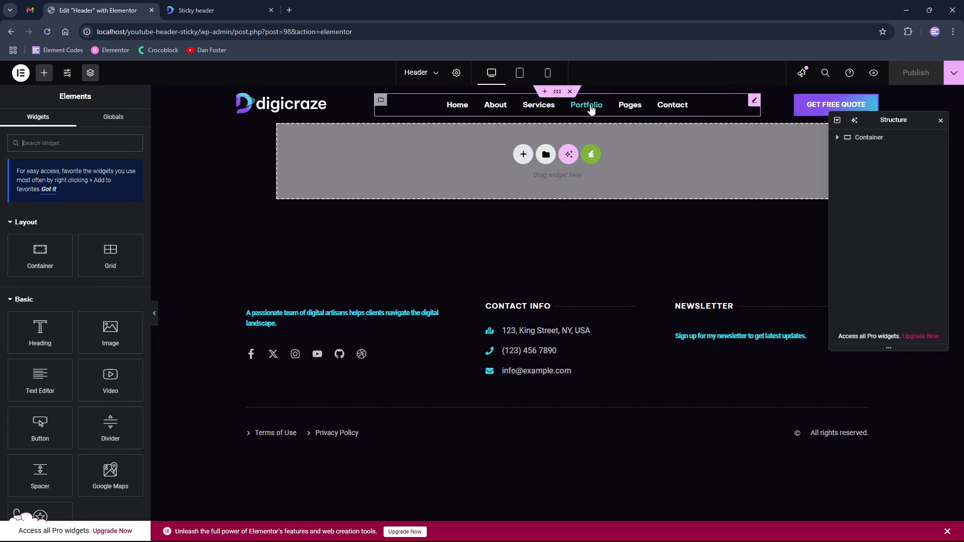
click(557, 93)
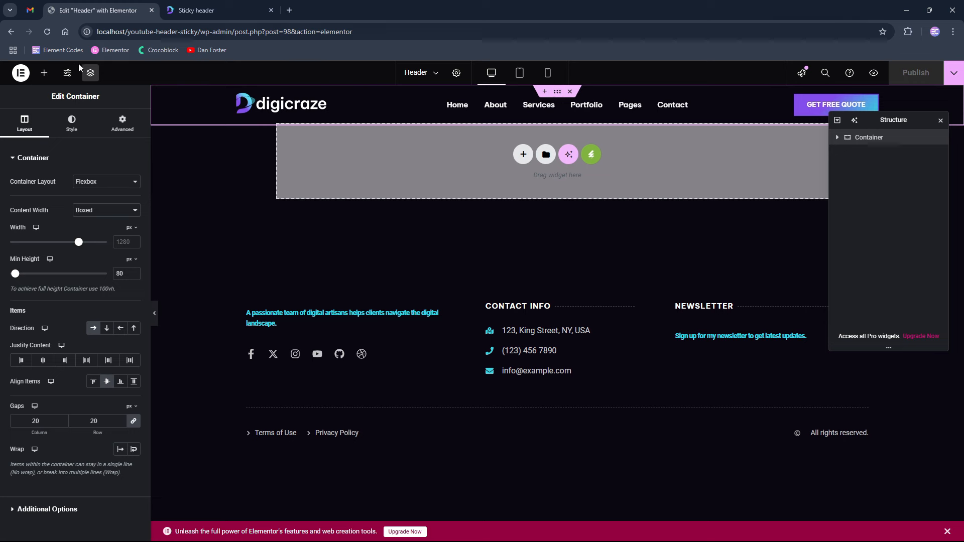
click(44, 76)
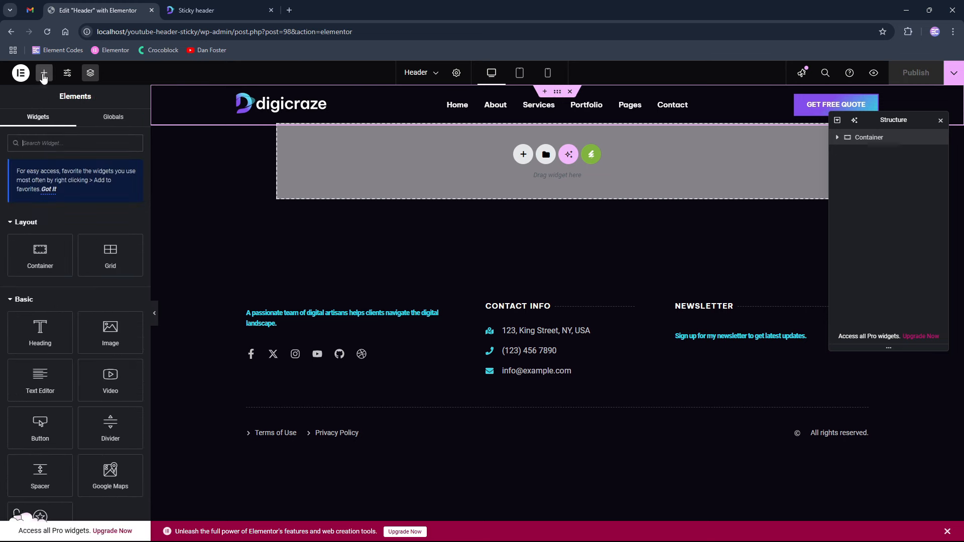
click(38, 145)
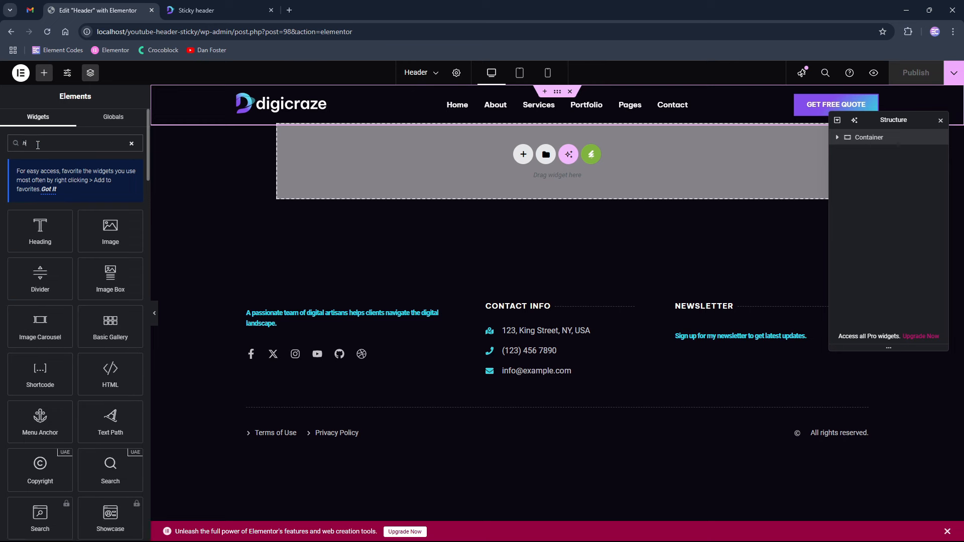
text(html)
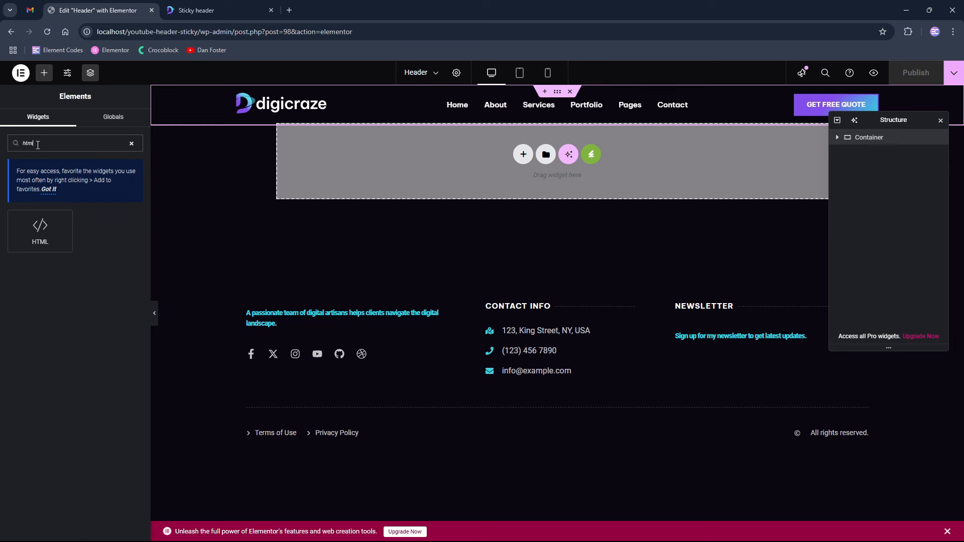
drag(37, 229, 275, 111)
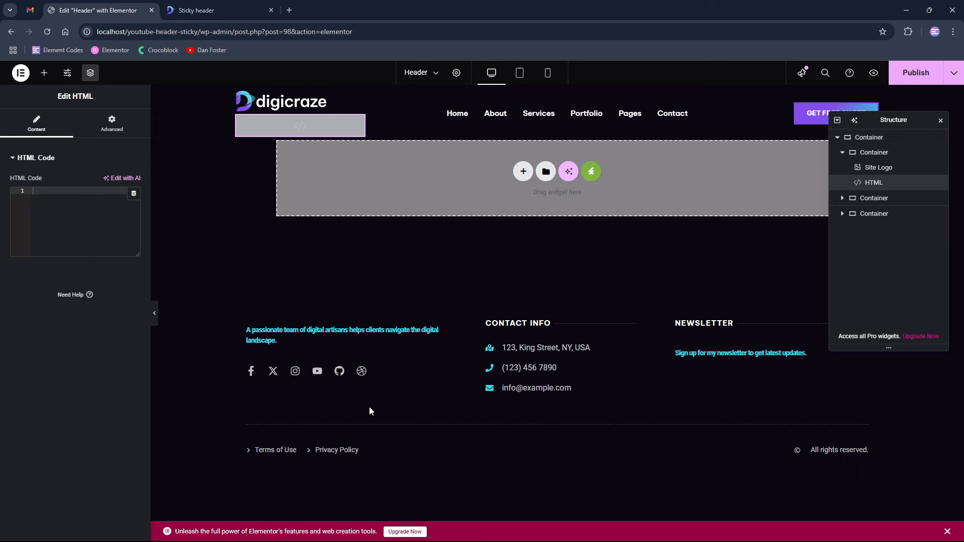
Switch to the Notepad file "style" and copy its entire code, from the opening style tag to the closing script tag.
key(alt+Tab)
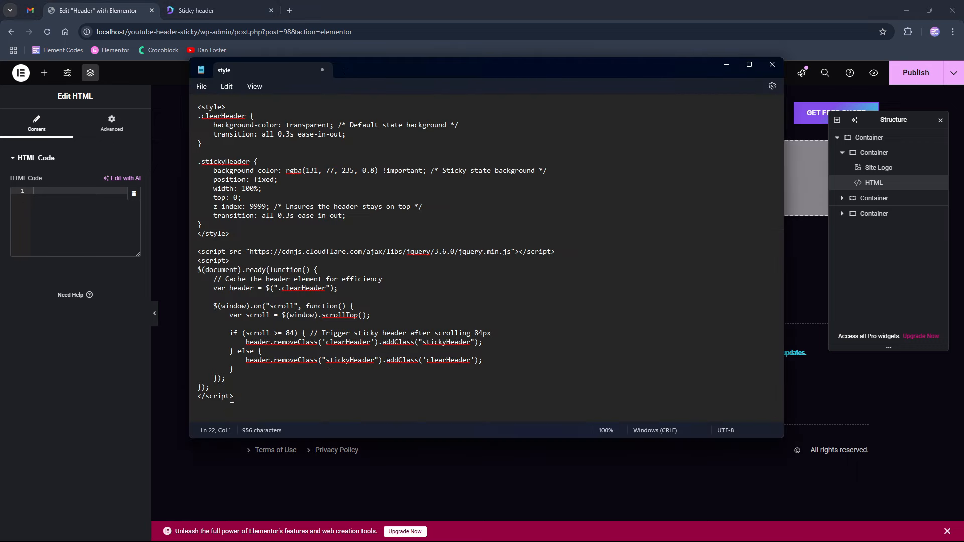
drag(238, 396, 187, 108)
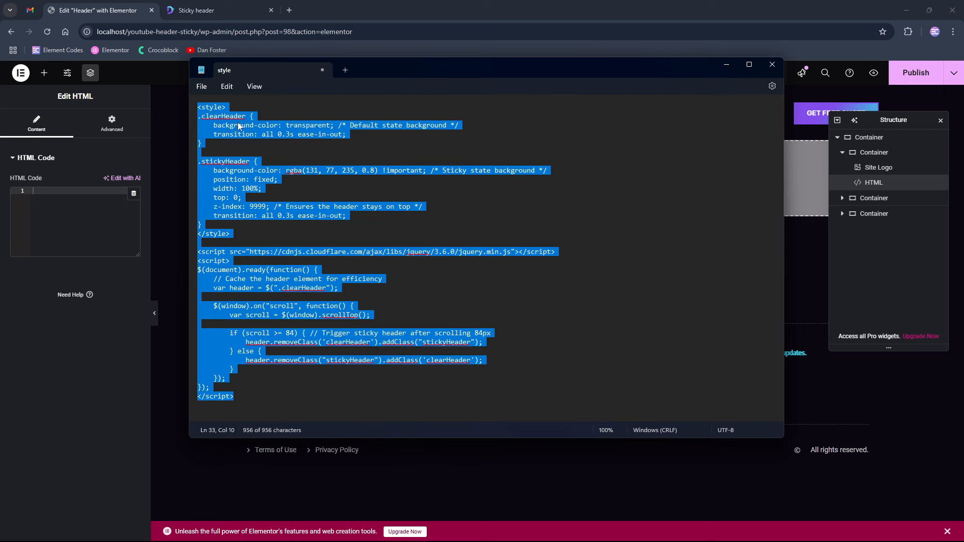
click(254, 143)
drag(235, 396, 203, 111)
right_click(216, 116)
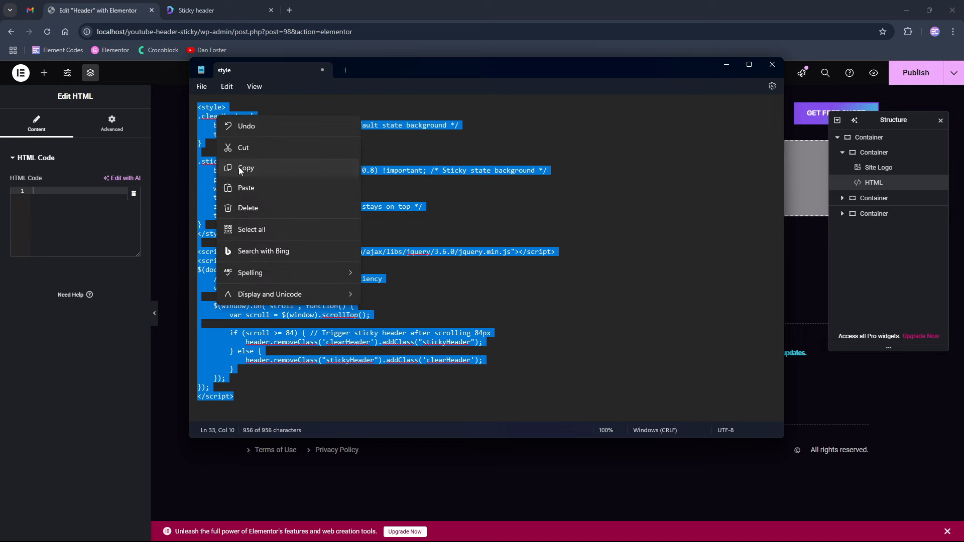
click(243, 168)
Paste the copied sticky-header code into the new HTML widget's code field in the Elementor editor.
click(47, 198)
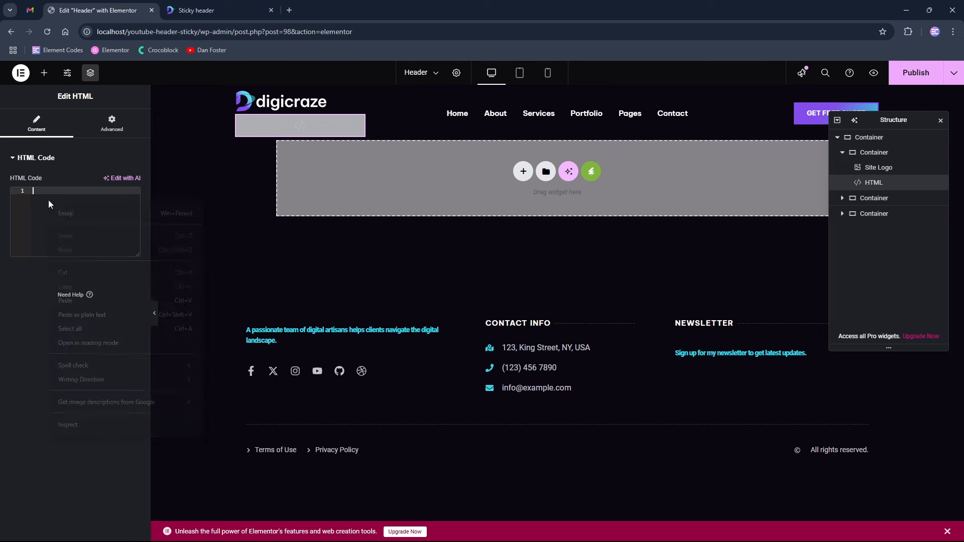
right_click(49, 200)
click(72, 302)
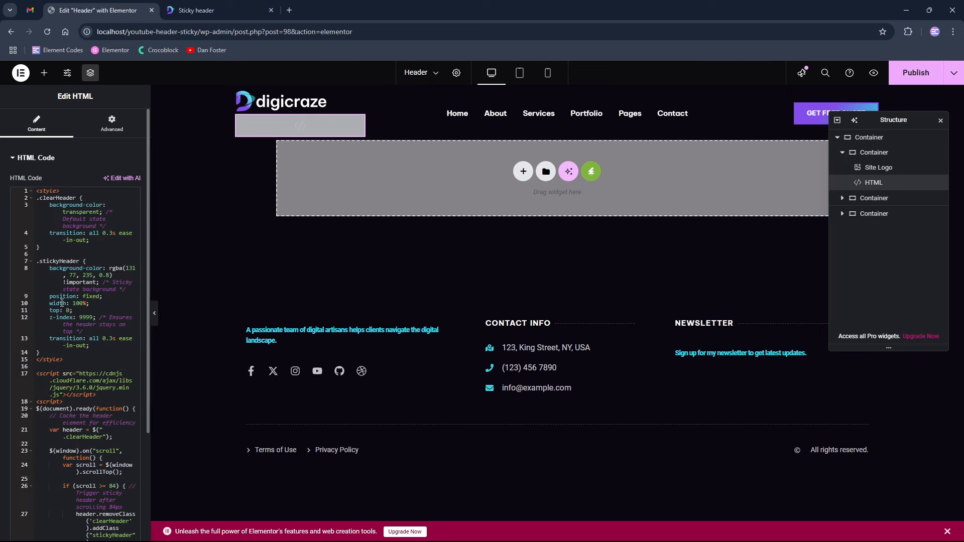
scroll(59, 286, down, 1)
scroll(60, 264, up, 1)
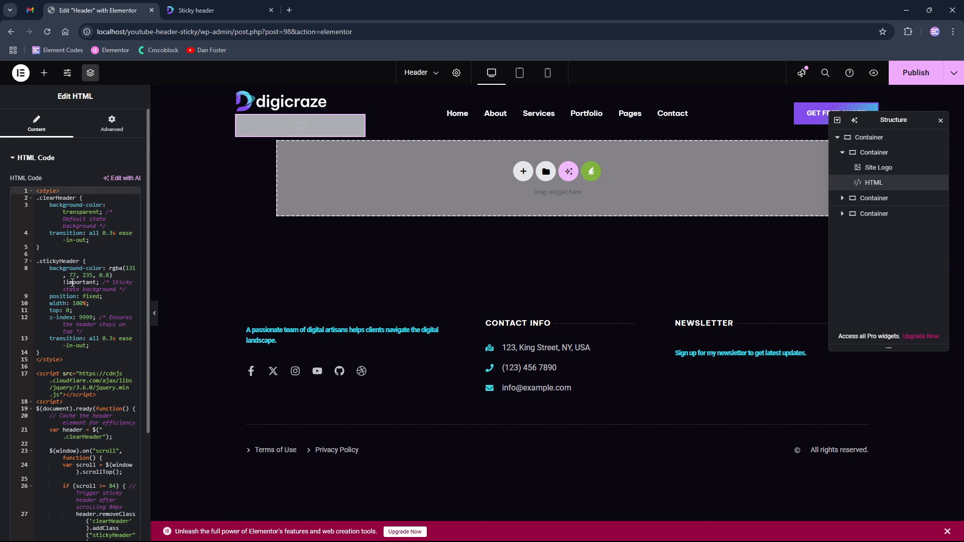
Examine the background-color settings of the .clearHeader and .stickyHeader rules, including the sticky state's rgba value.
click(39, 199)
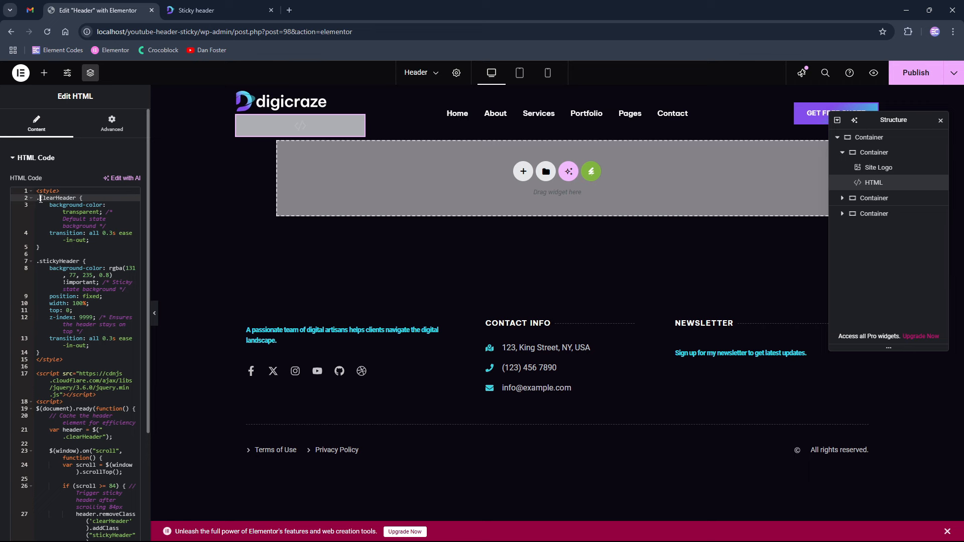
drag(40, 199, 101, 212)
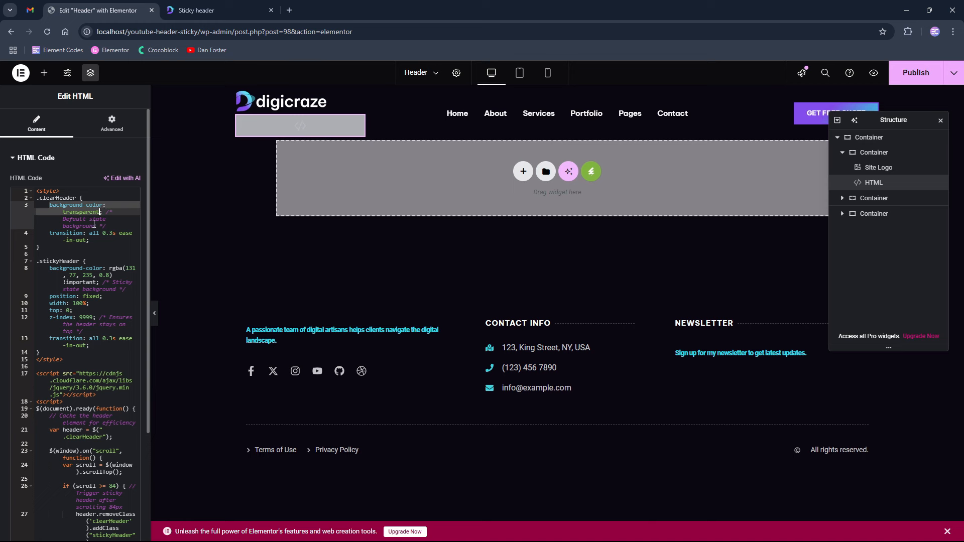
click(40, 262)
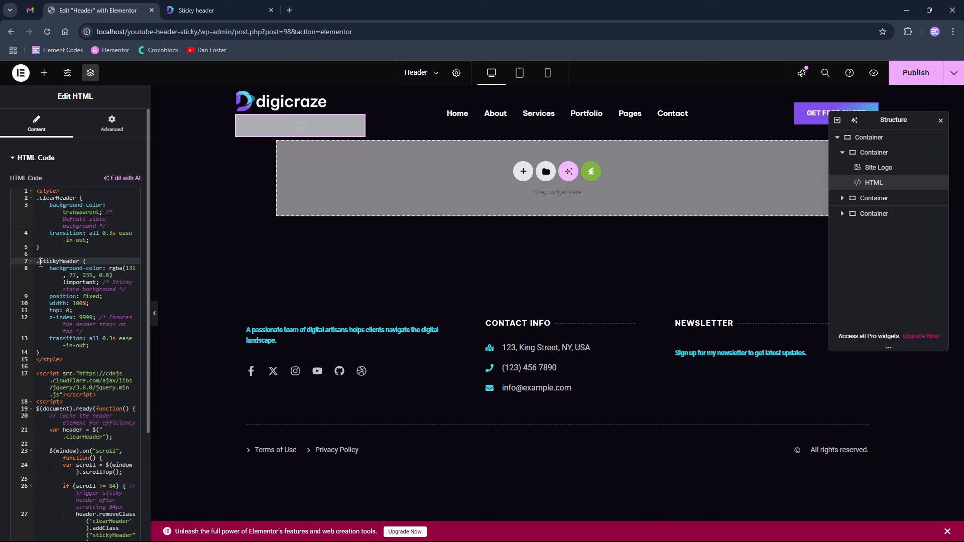
drag(40, 262, 79, 261)
click(54, 272)
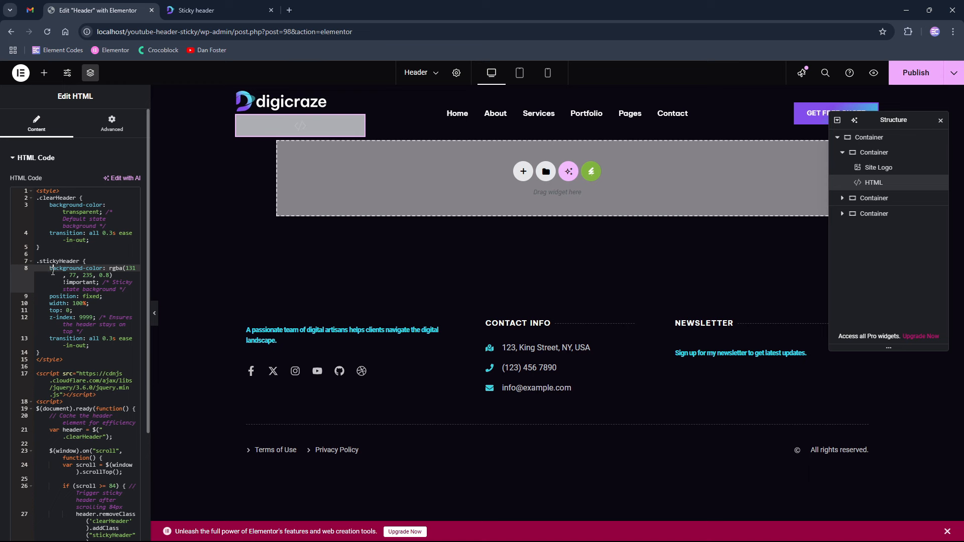
drag(50, 272, 109, 275)
click(113, 271)
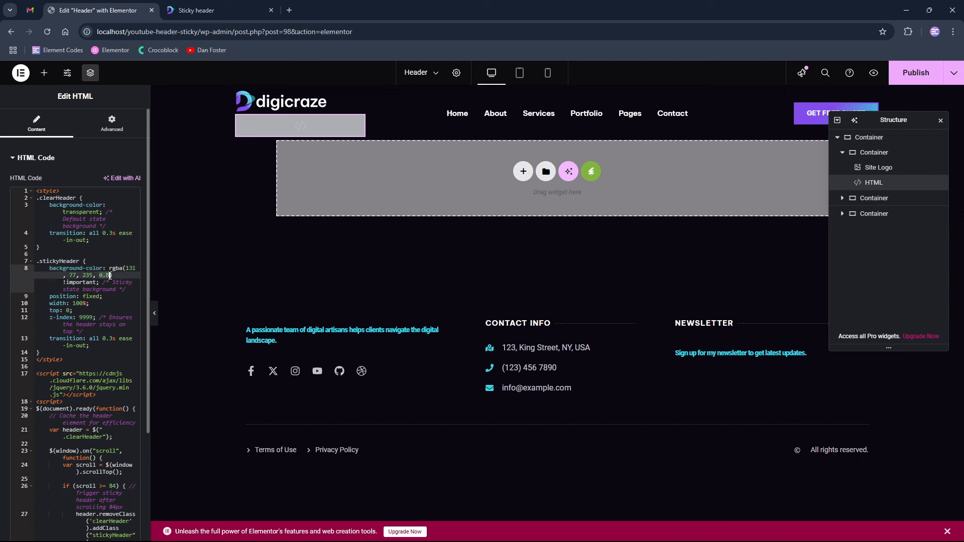
click(70, 283)
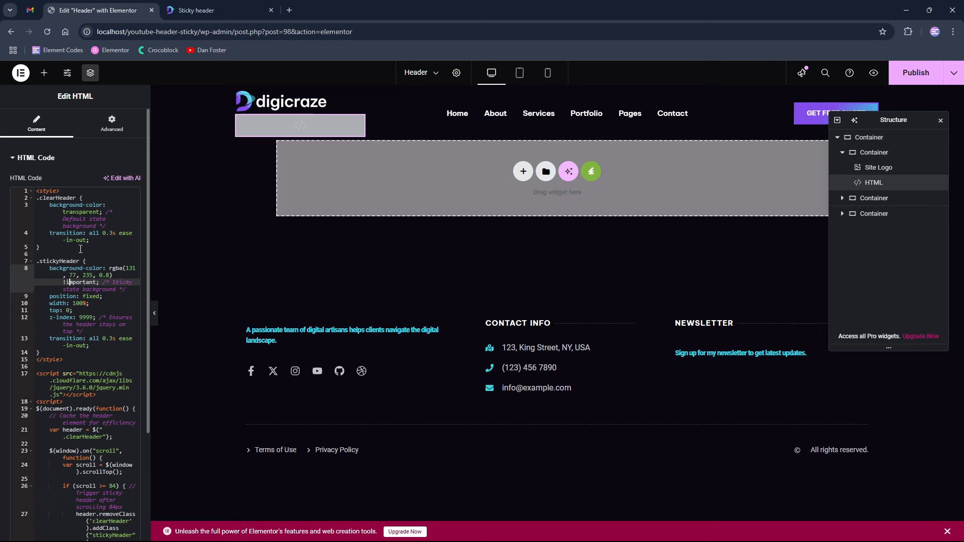
click(103, 269)
mouse_move(103, 268)
mouse_down()
mouse_move(92, 277)
mouse_move(114, 276)
mouse_up()
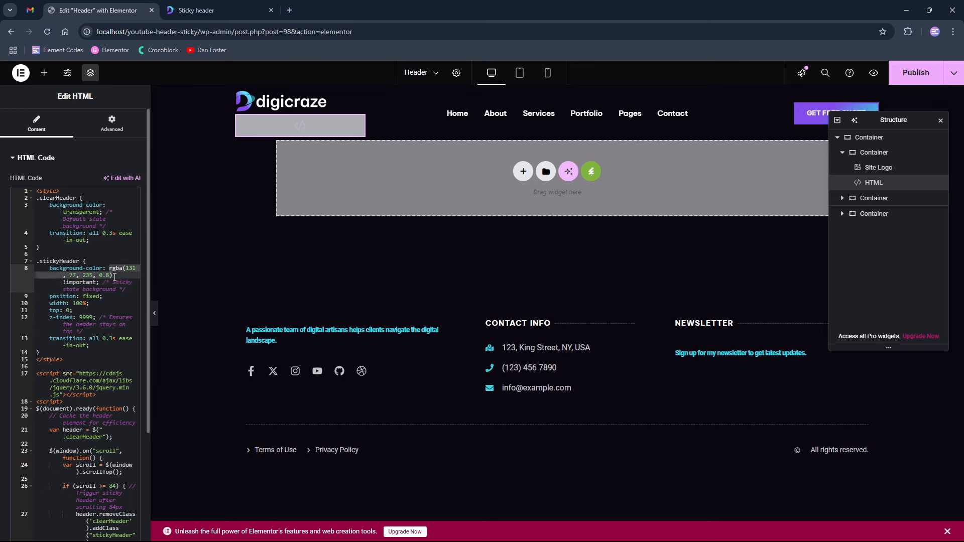
Copy the class name clearHeader, without its leading dot, from the HTML widget's code.
click(40, 200)
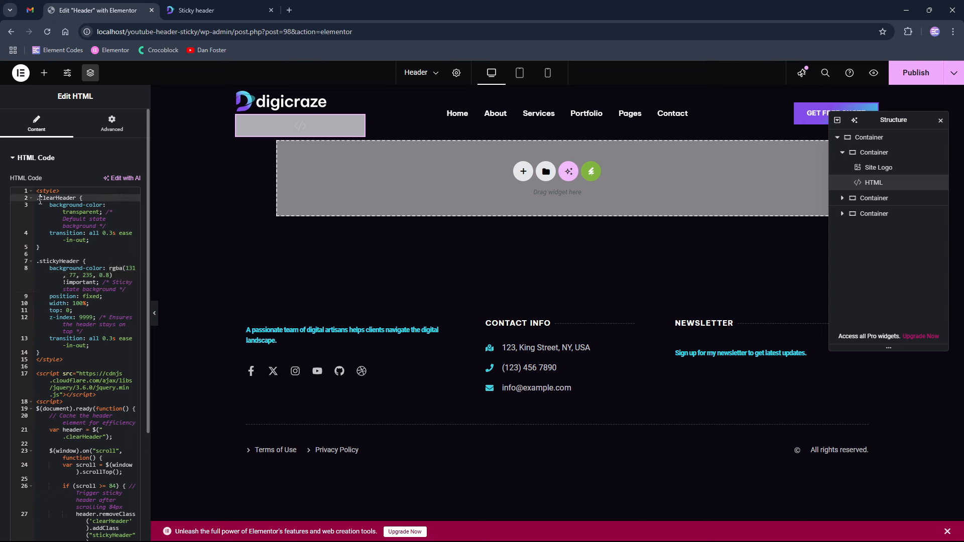
drag(40, 199, 76, 198)
right_click(64, 197)
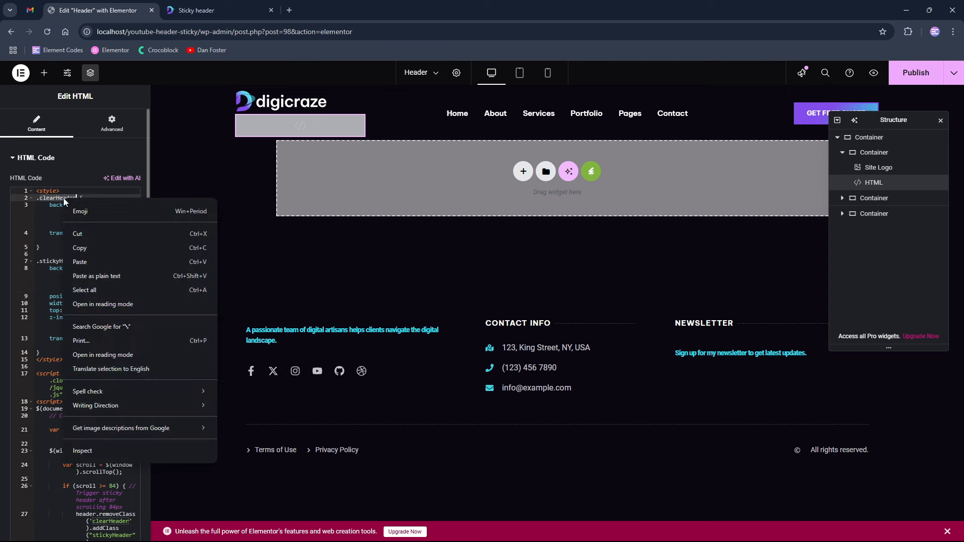
click(79, 247)
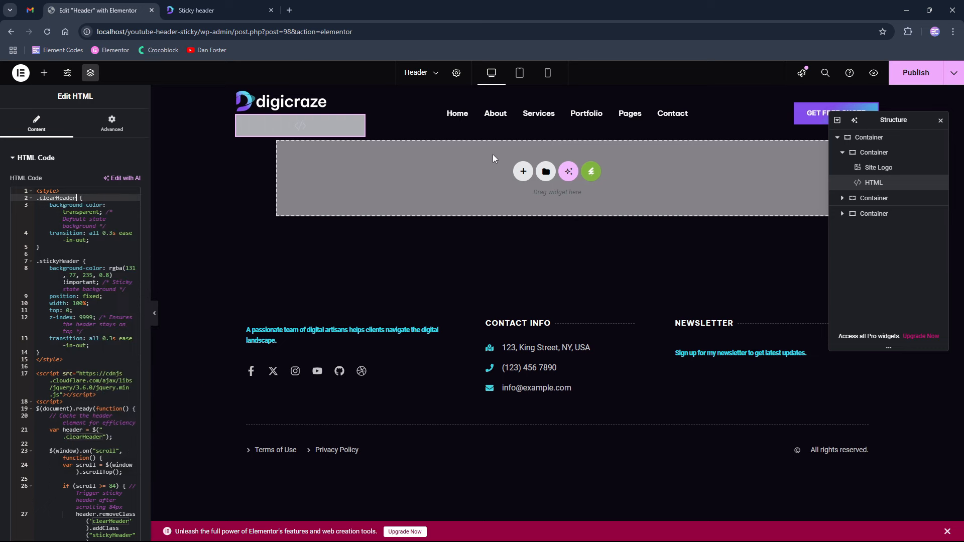
Set the CSS class of the outermost header container to clearHeader.
mouse_move(560, 101)
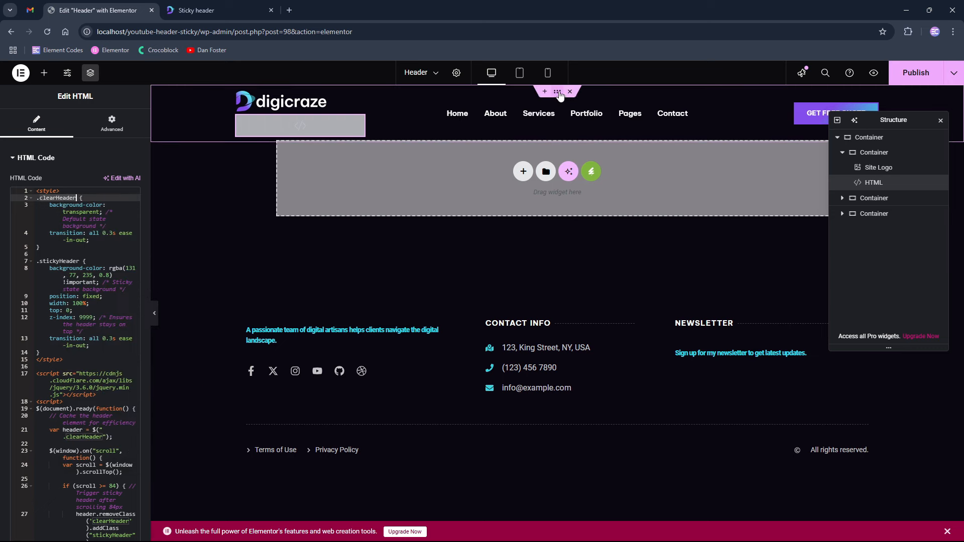
click(558, 93)
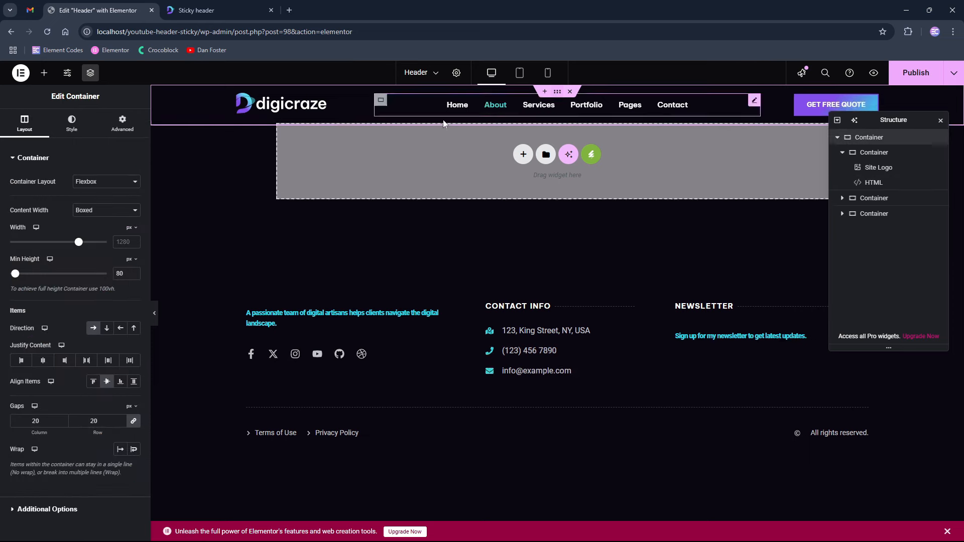
click(122, 125)
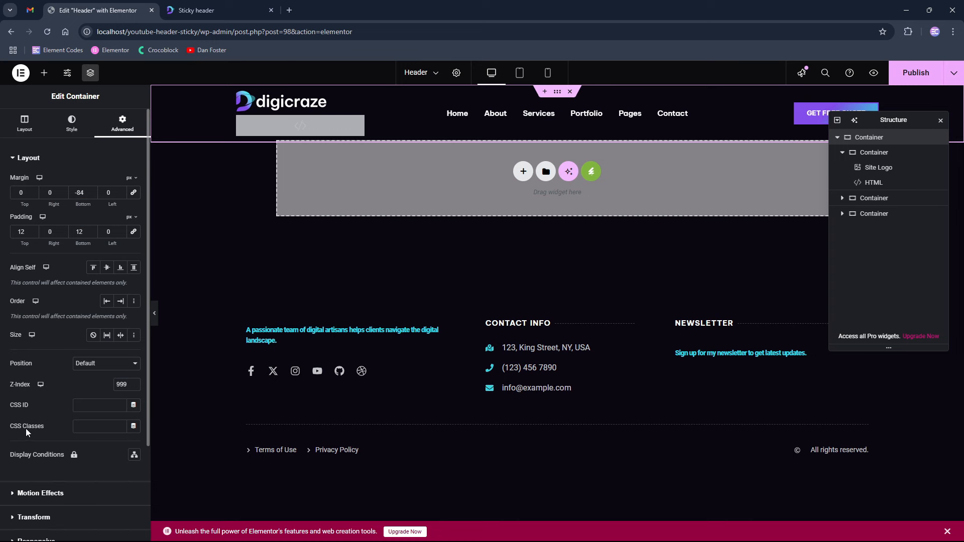
right_click(78, 427)
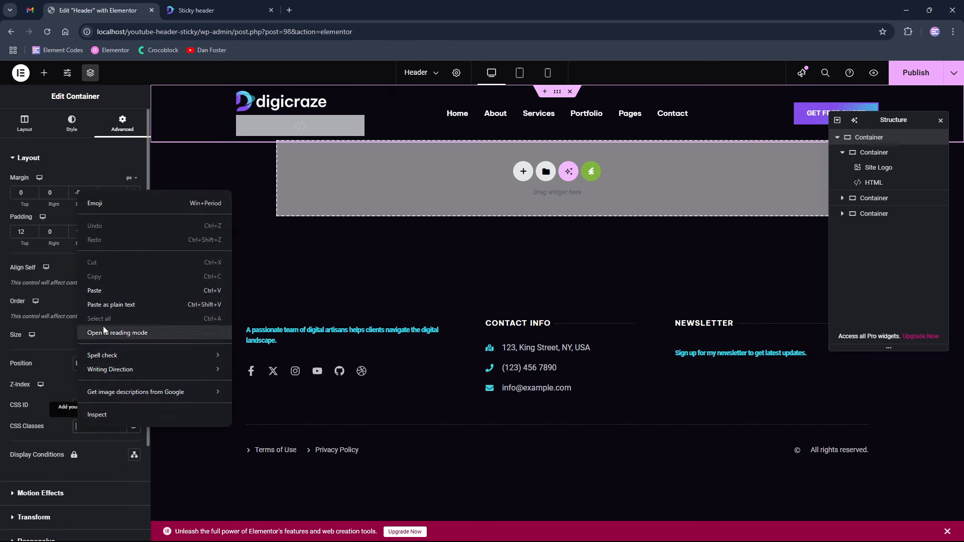
click(111, 290)
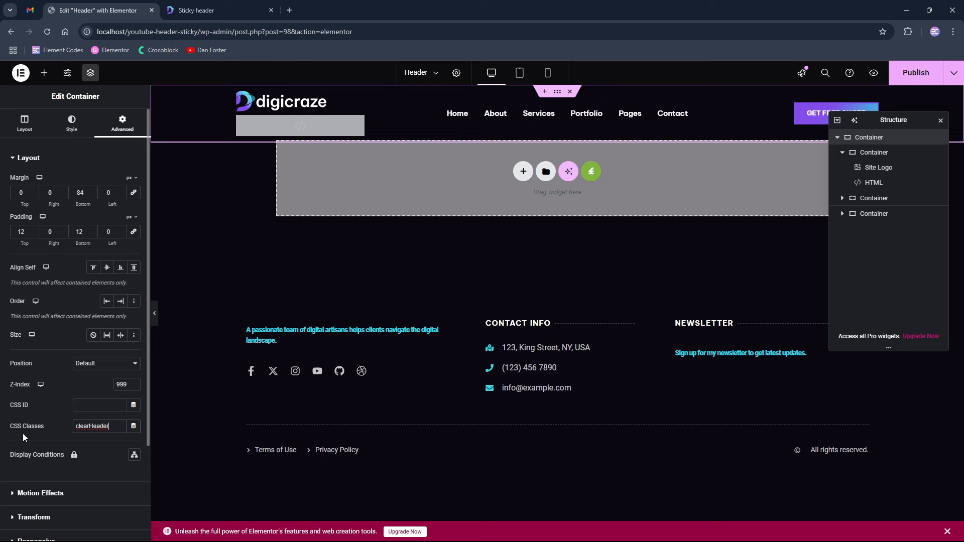
Publish the header template and reload the live Sticky header page.
click(910, 83)
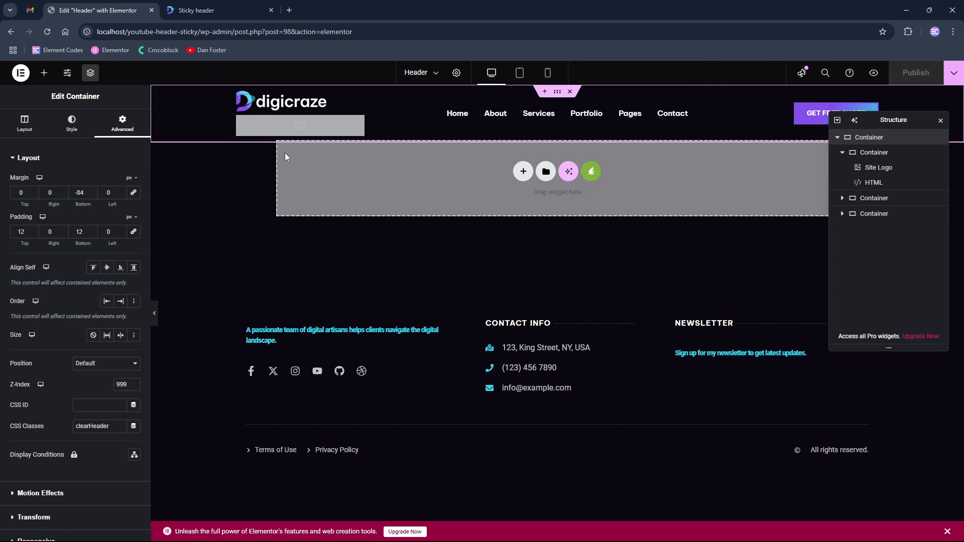
click(210, 7)
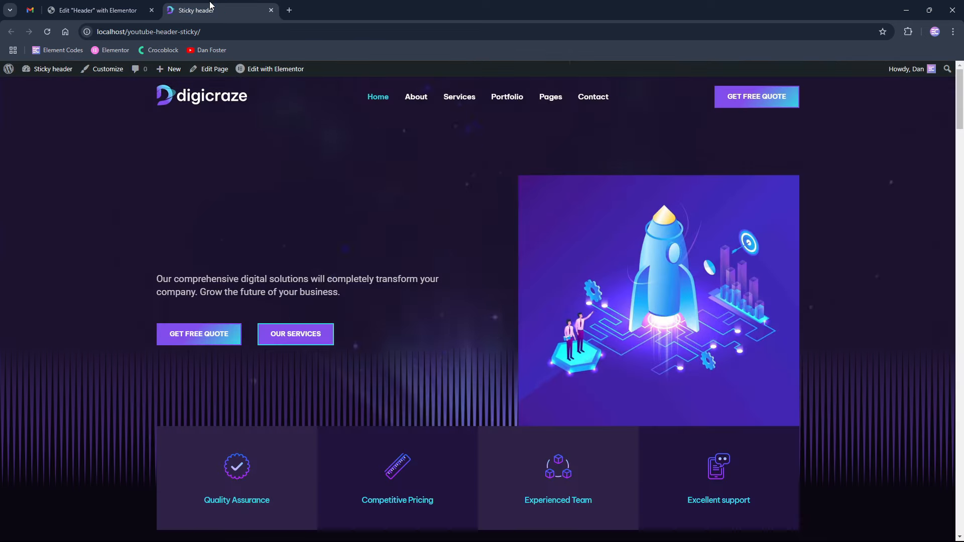
click(48, 33)
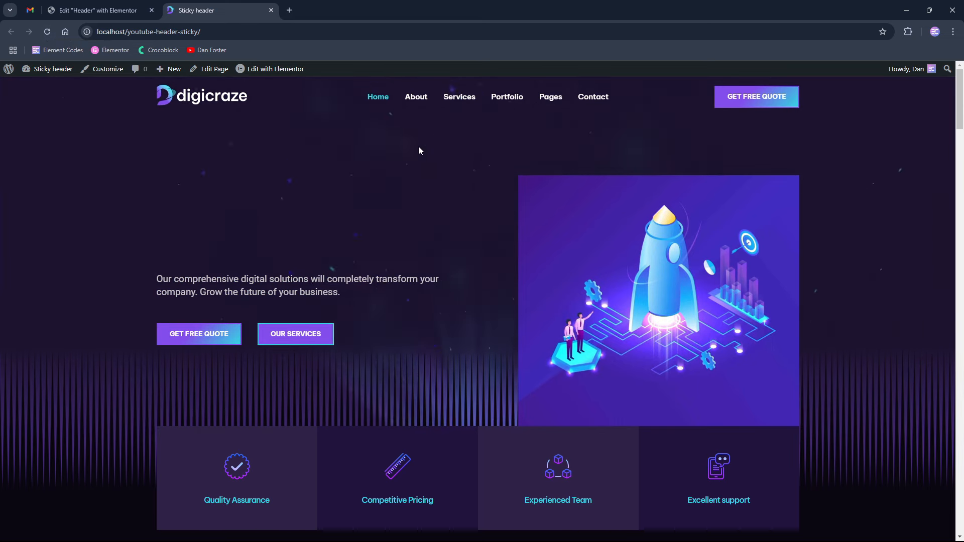
Examine how the header sticks and changes background on the live page at different scroll positions.
scroll(464, 176, down, 2)
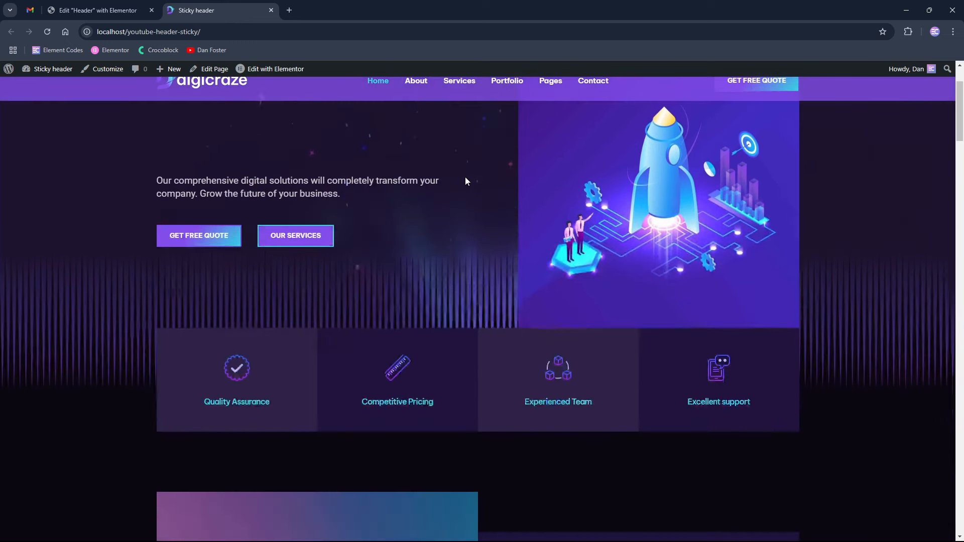
scroll(464, 181, down, 1)
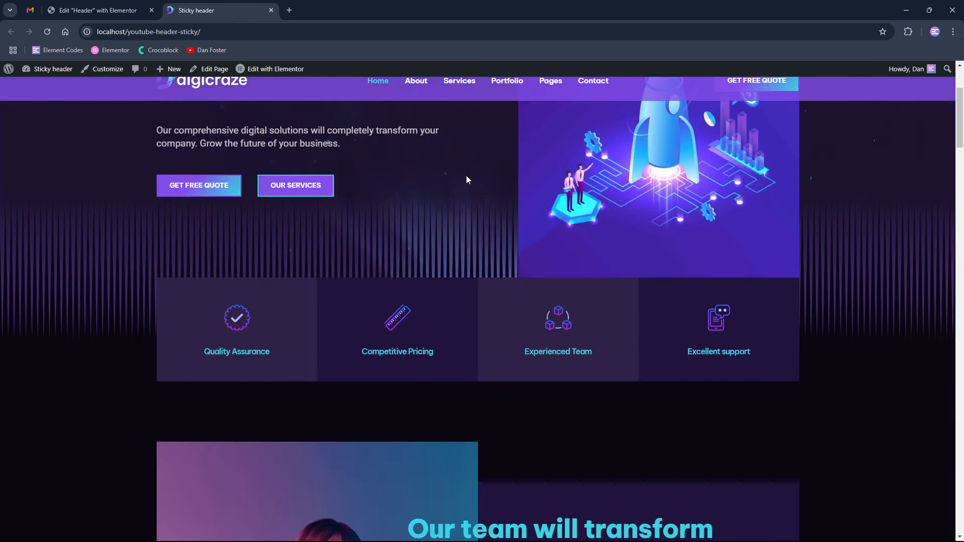
scroll(452, 179, down, 8)
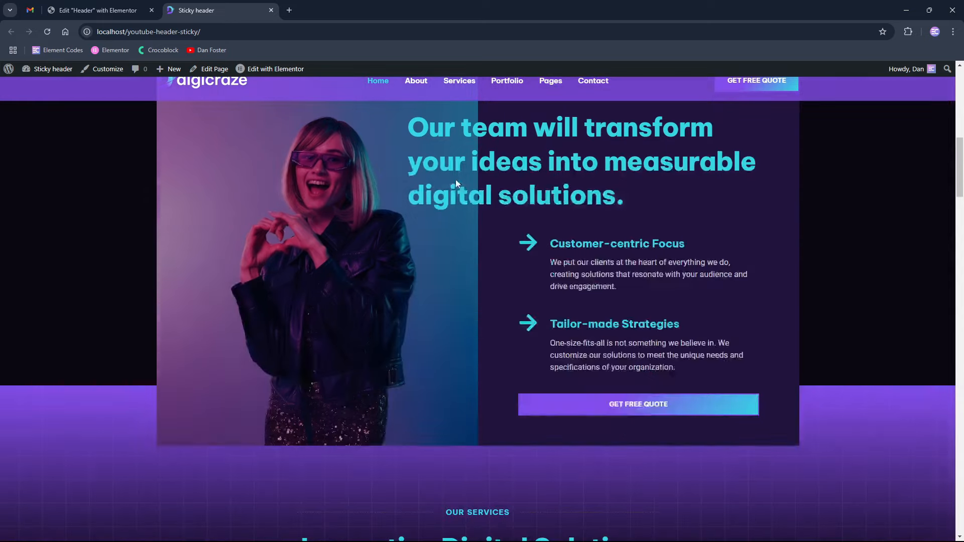
scroll(456, 180, down, 3)
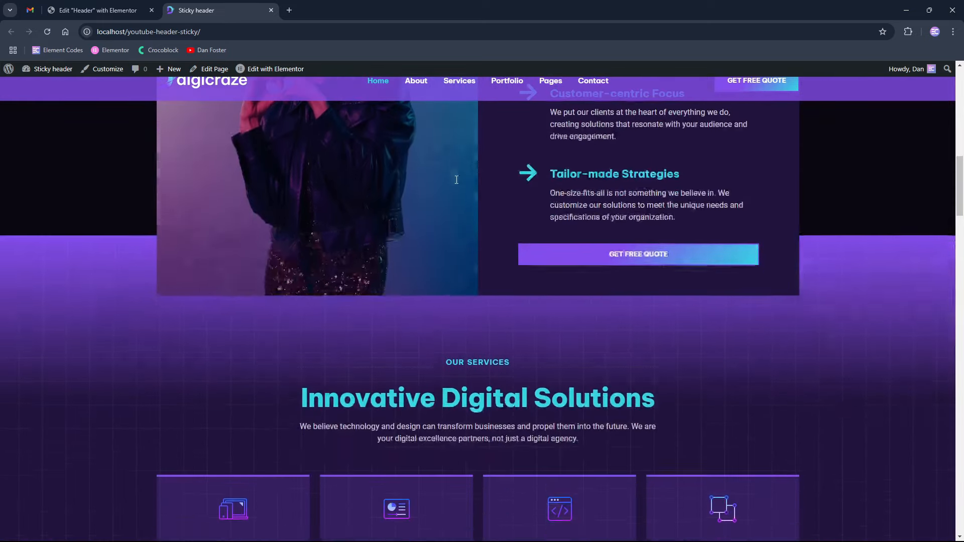
scroll(455, 184, up, 6)
scroll(456, 183, down, 4)
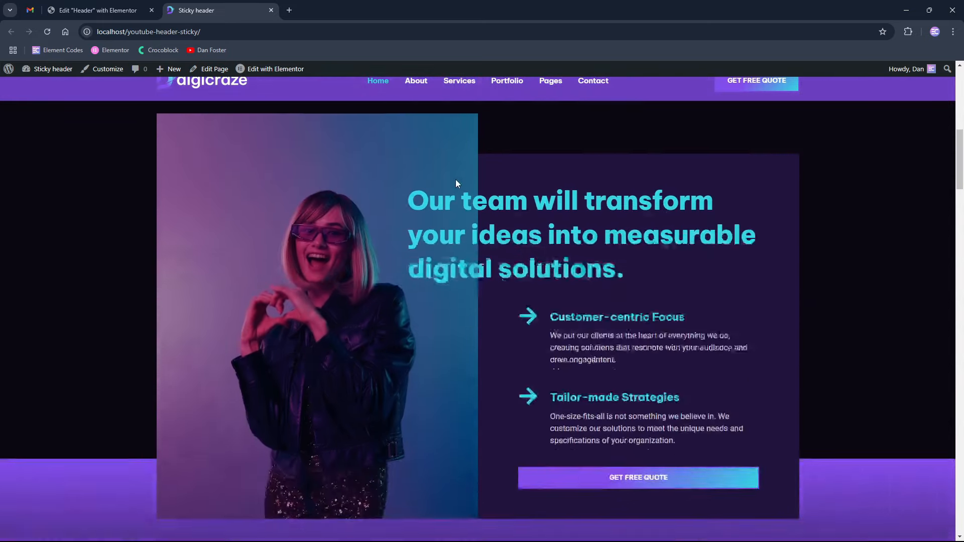
scroll(455, 180, down, 2)
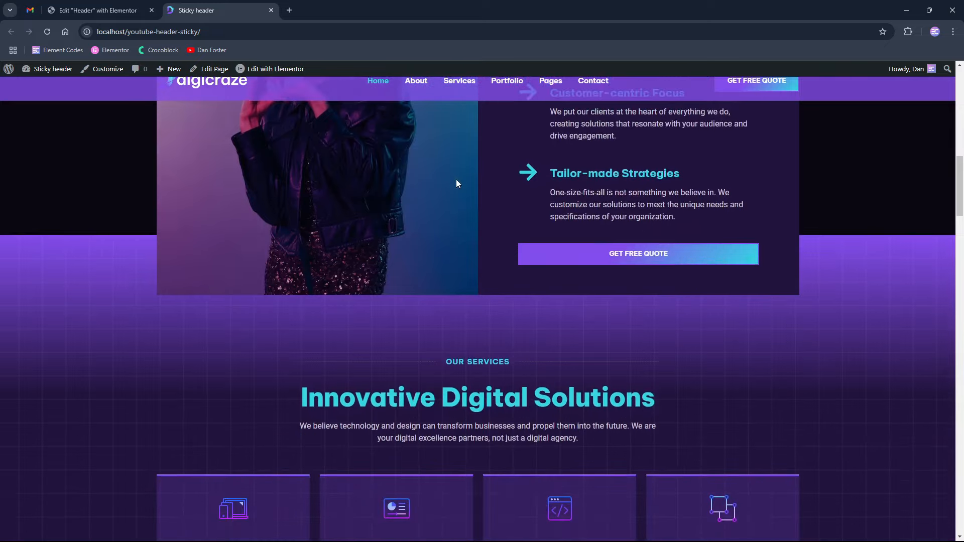
scroll(455, 181, up, 5)
scroll(456, 184, up, 10)
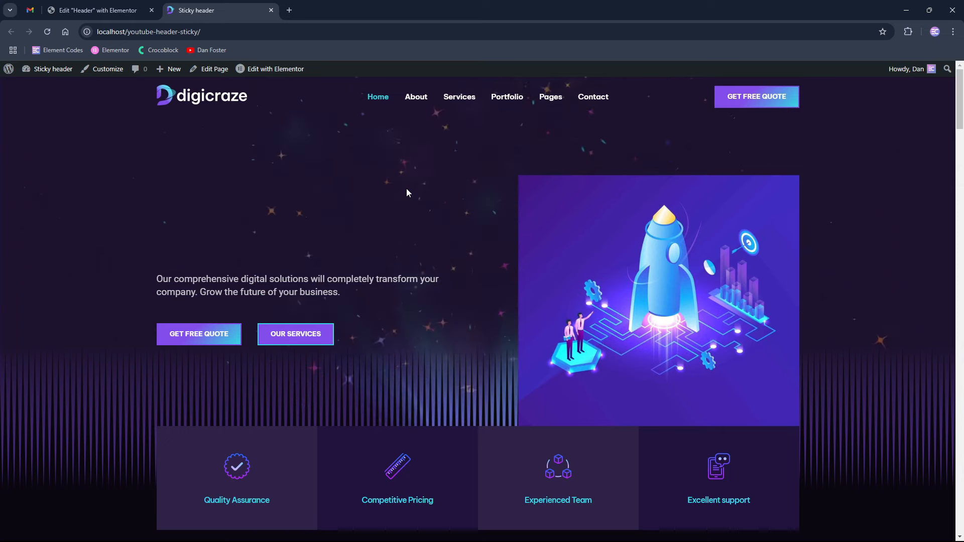
scroll(406, 189, down, 5)
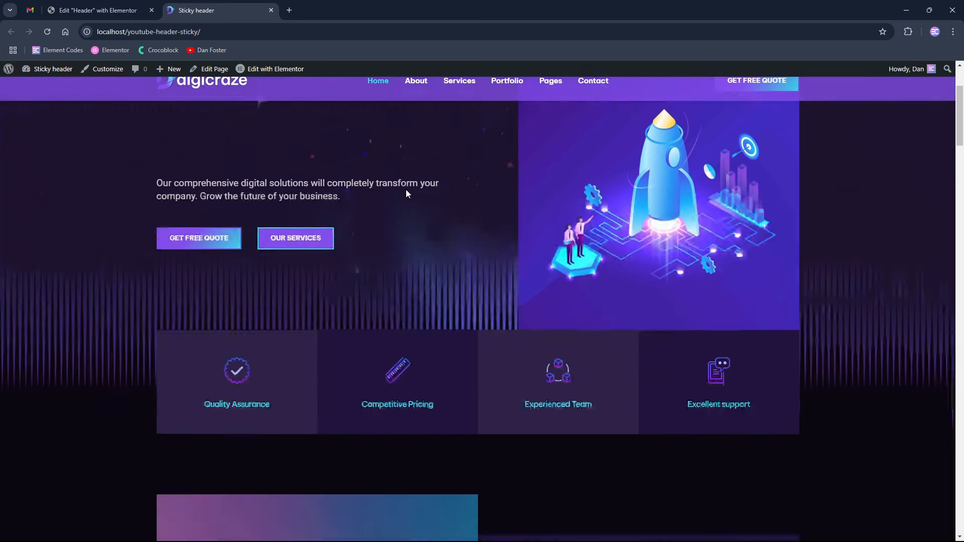
scroll(421, 184, up, 5)
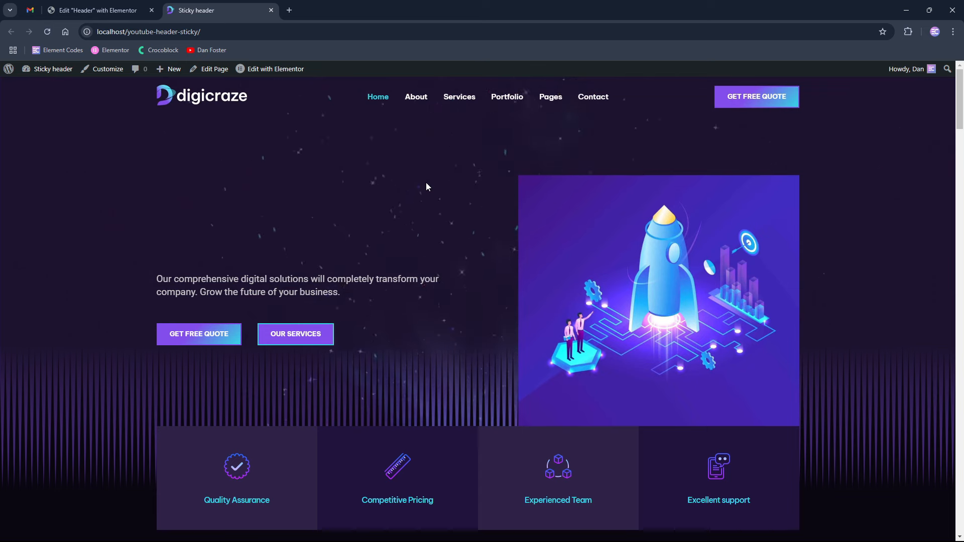
Exit the header editor to the WordPress admin and deactivate the Ultimate Addons for Elementor Lite plugin.
click(113, 11)
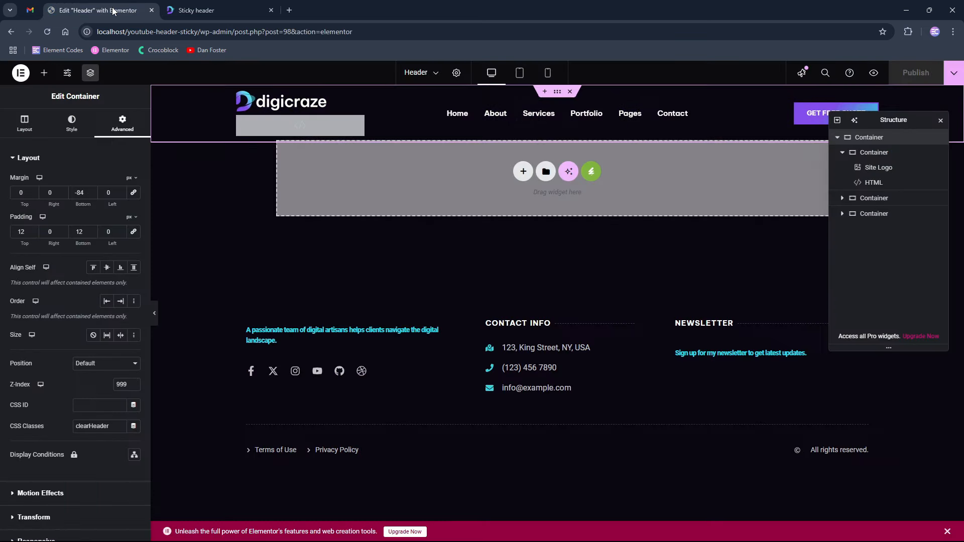
click(21, 74)
click(46, 176)
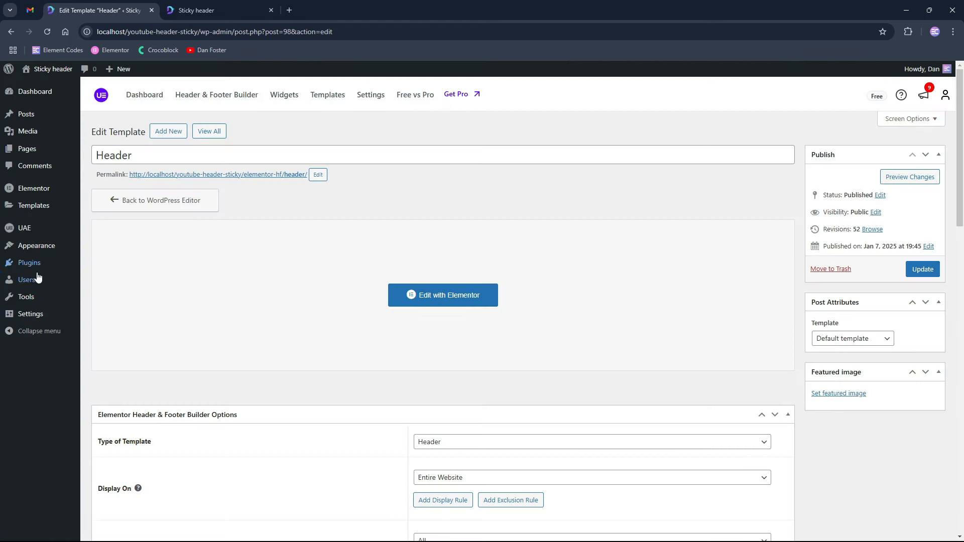
mouse_move(36, 271)
click(99, 266)
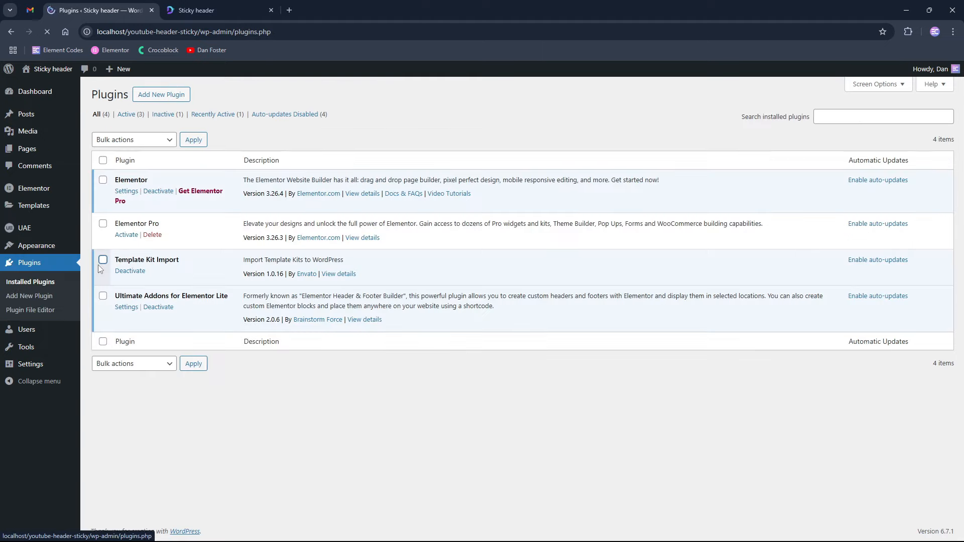
click(125, 272)
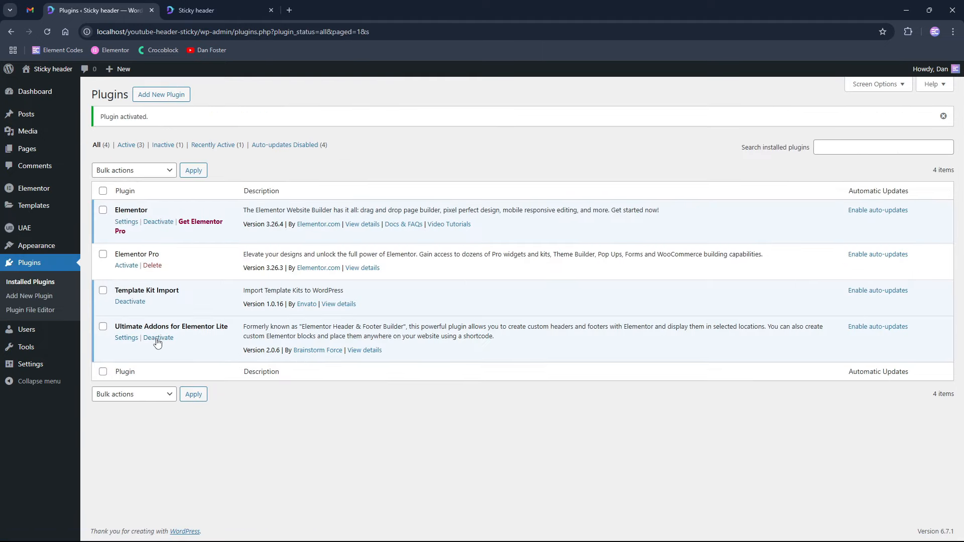
click(156, 340)
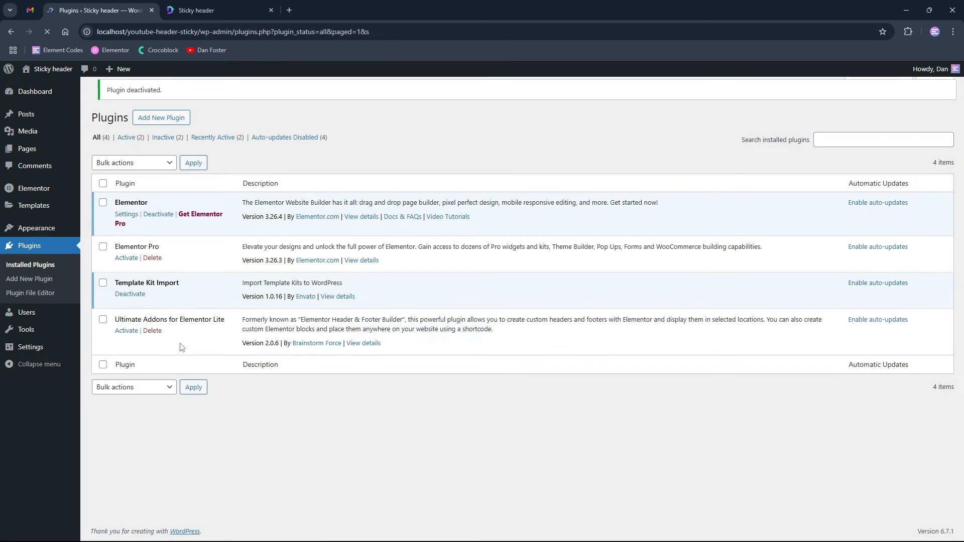
Reload the live Sticky header page and check its header with the Ultimate Addons plugin deactivated.
mouse_move(28, 227)
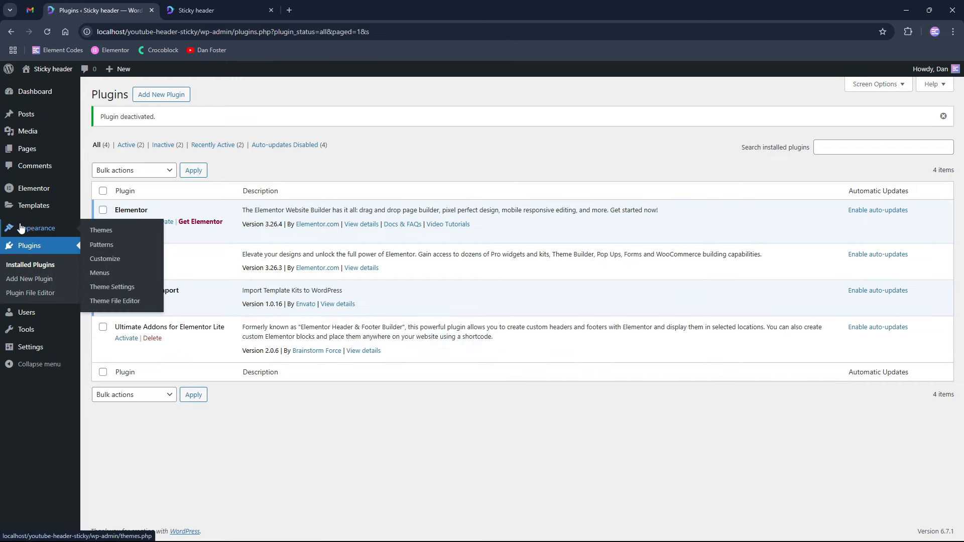
click(191, 6)
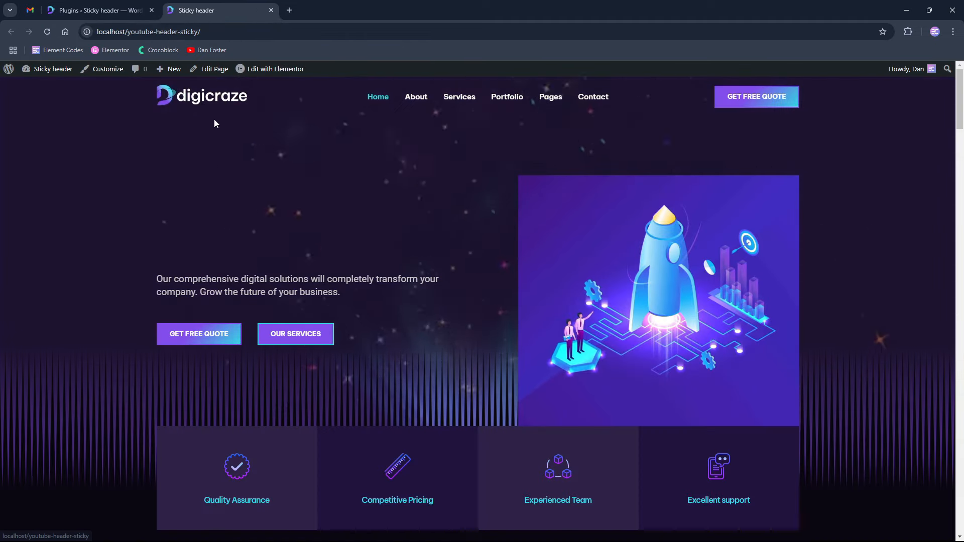
click(46, 33)
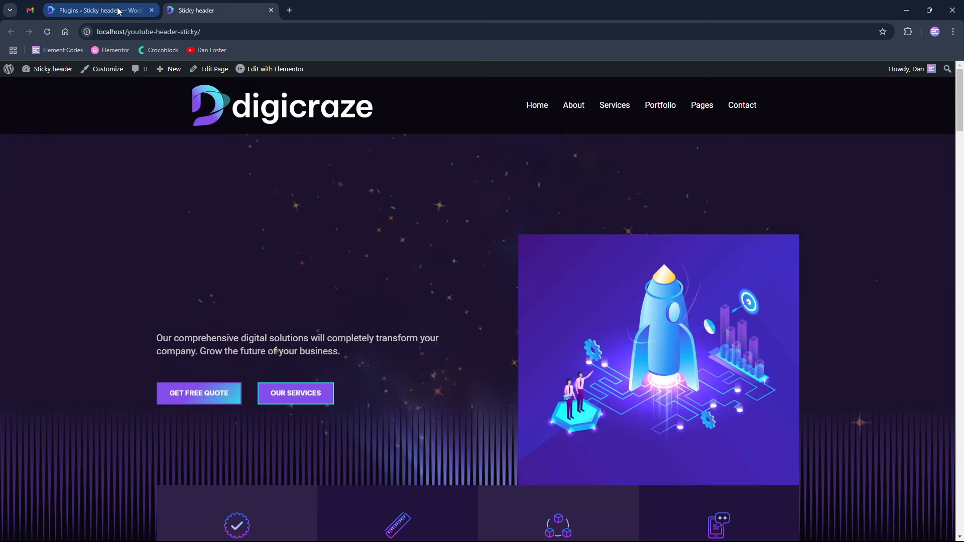
Activate the Elementor Pro plugin and open the Theme Builder's Header template for editing.
click(95, 10)
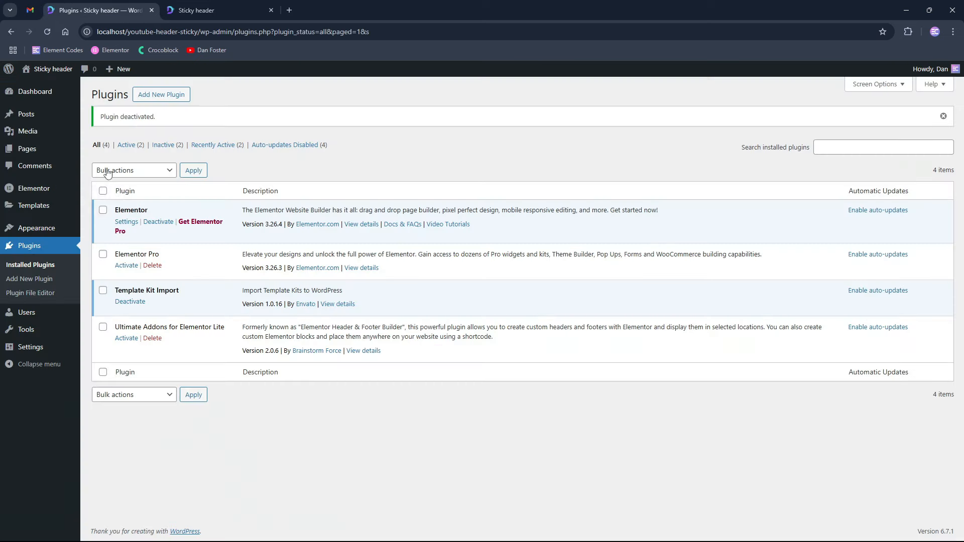
click(123, 270)
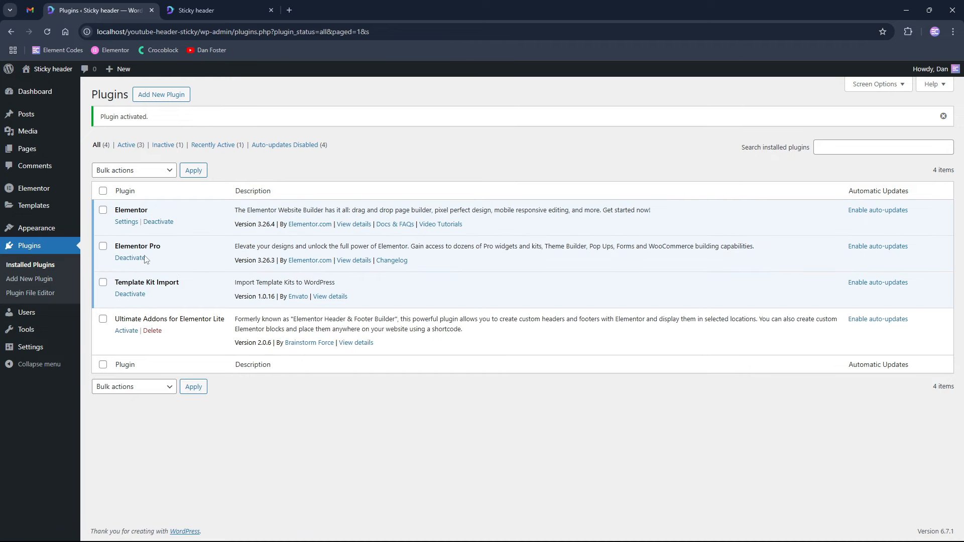
mouse_move(54, 213)
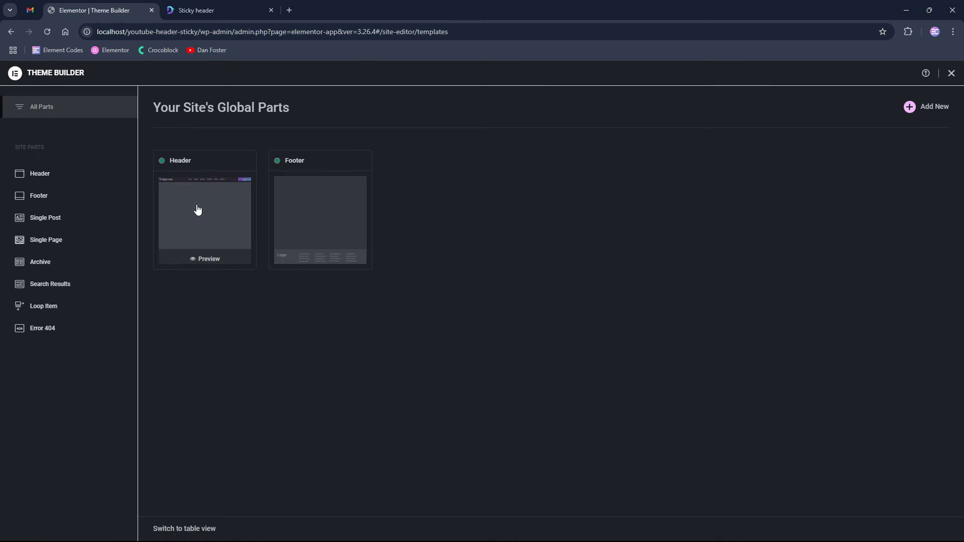
click(186, 193)
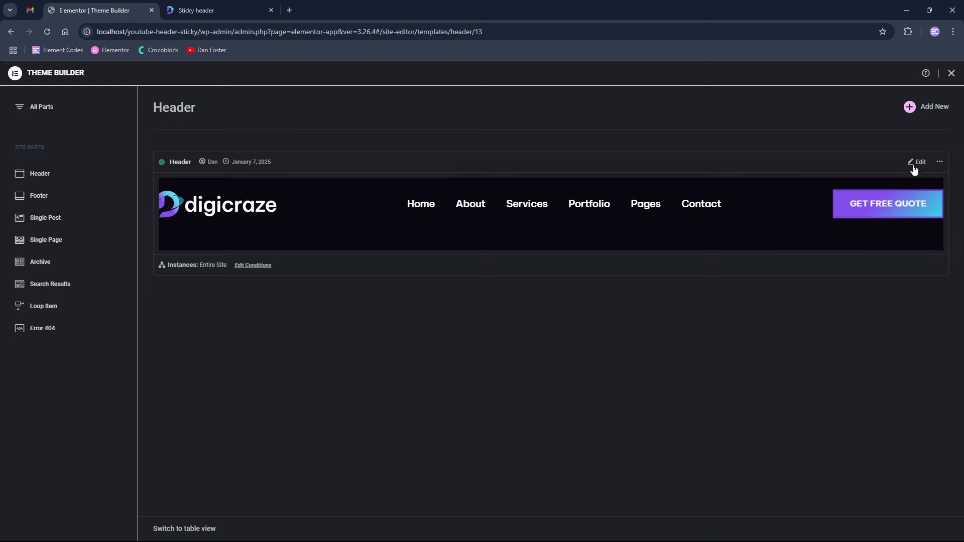
click(917, 163)
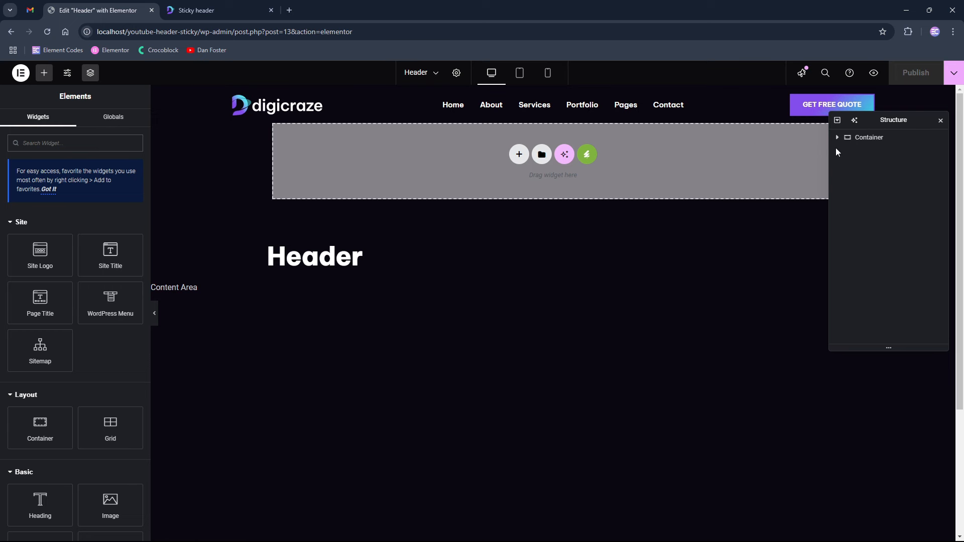
Reload the live page and examine how the Theme Builder header behaves on scroll.
click(217, 10)
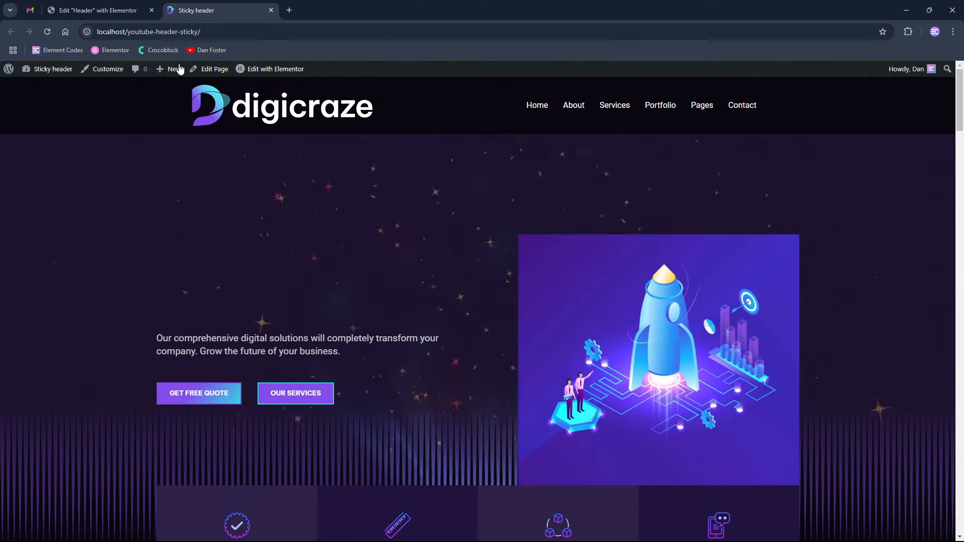
click(47, 33)
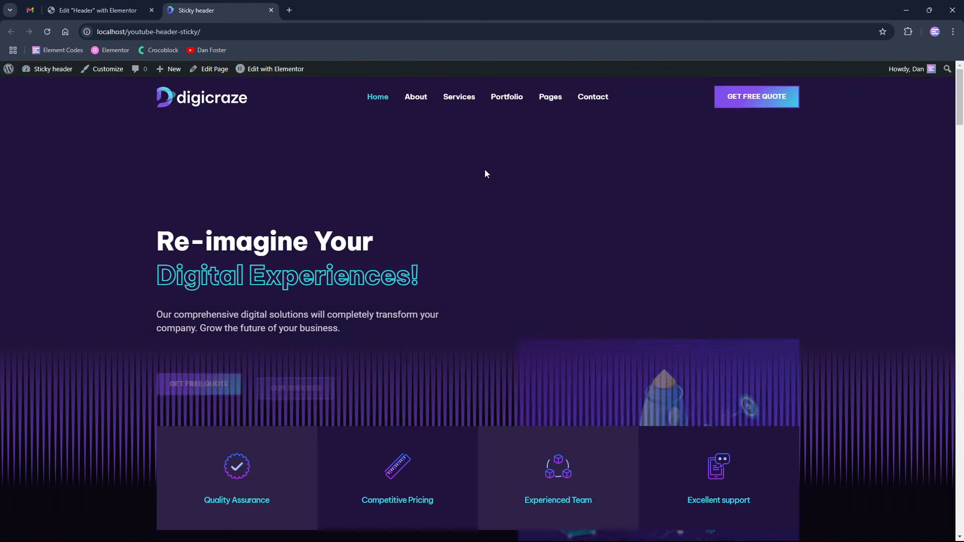
scroll(362, 190, down, 8)
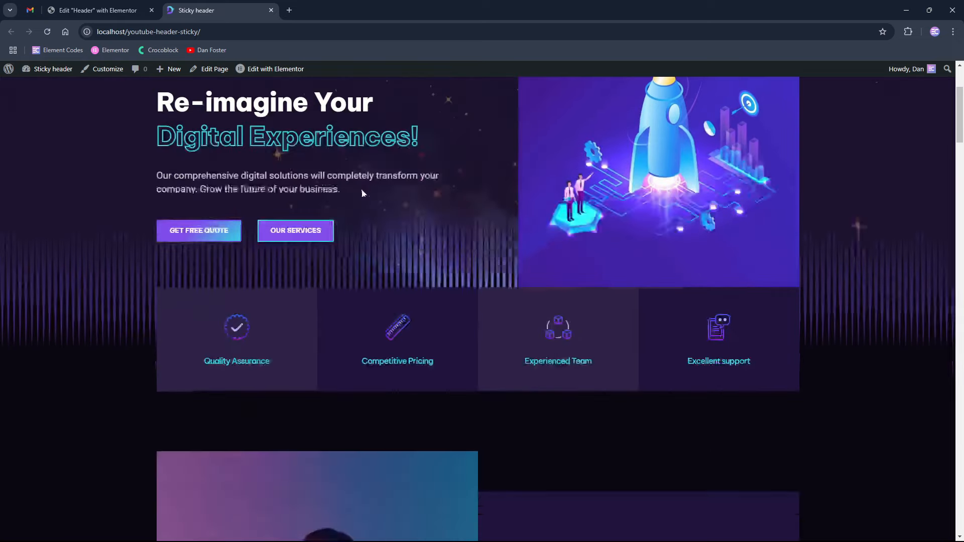
scroll(416, 206, up, 8)
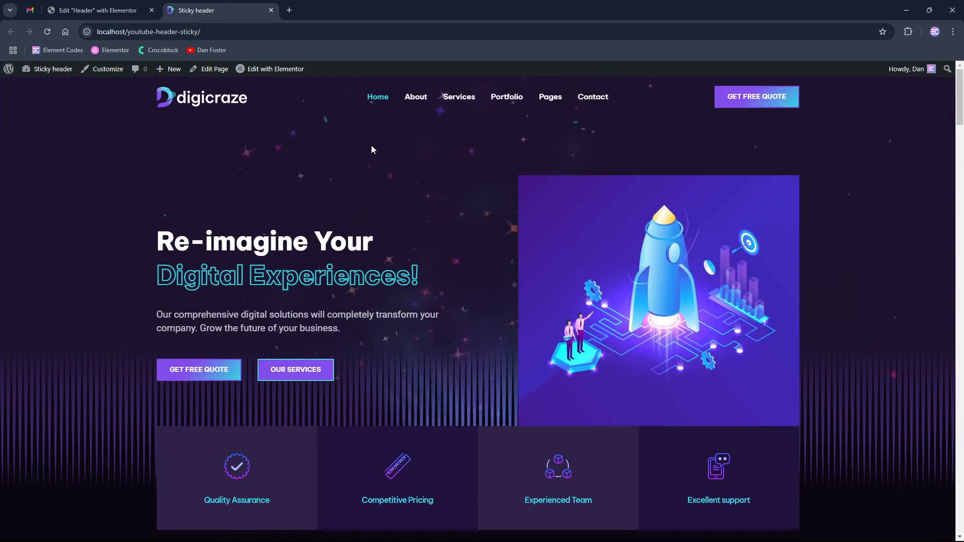
Make the header container in the Elementor Header template sticky to the top and publish the template.
click(107, 9)
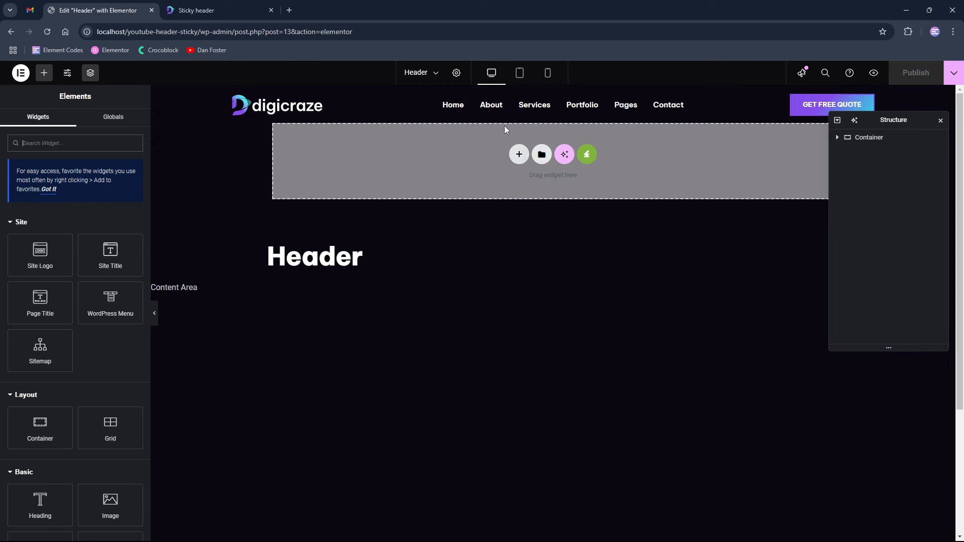
mouse_move(551, 107)
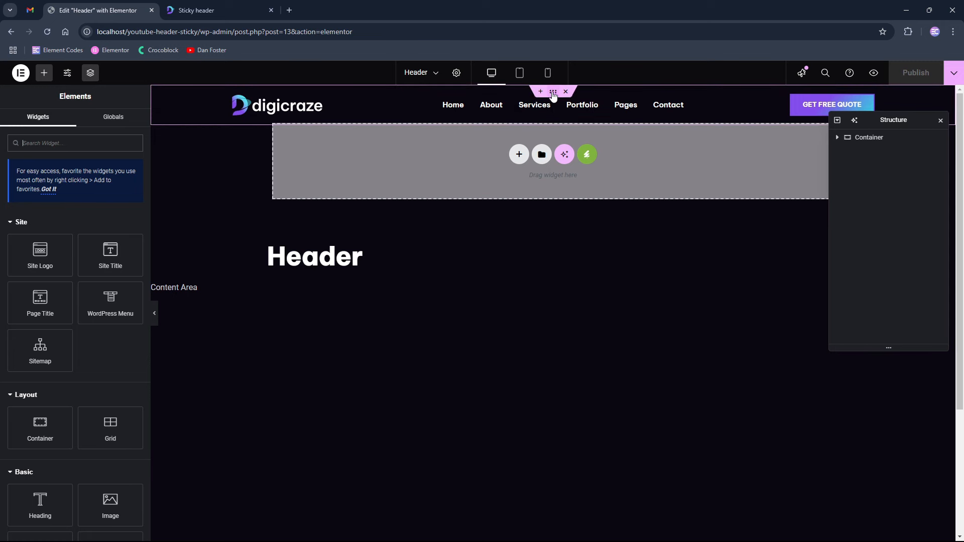
click(553, 92)
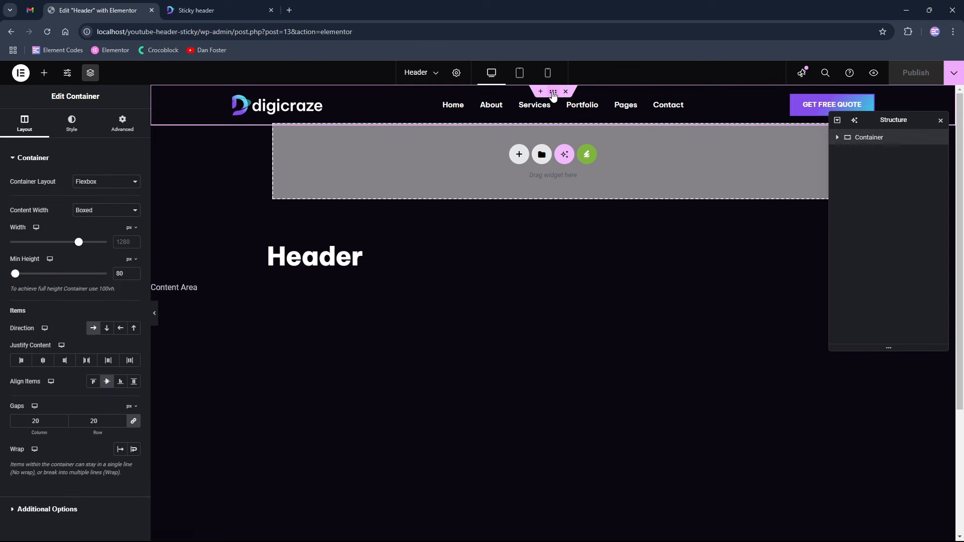
click(122, 129)
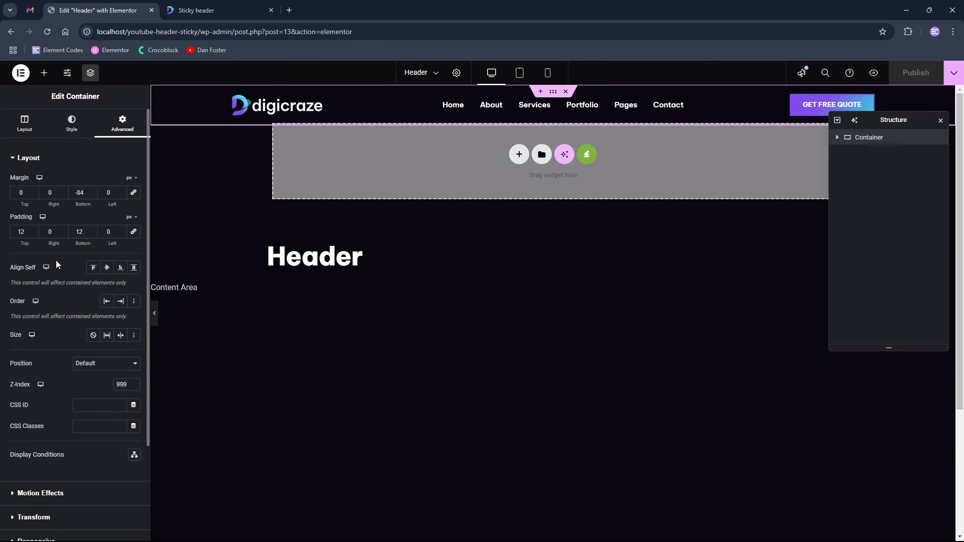
scroll(55, 260, down, 2)
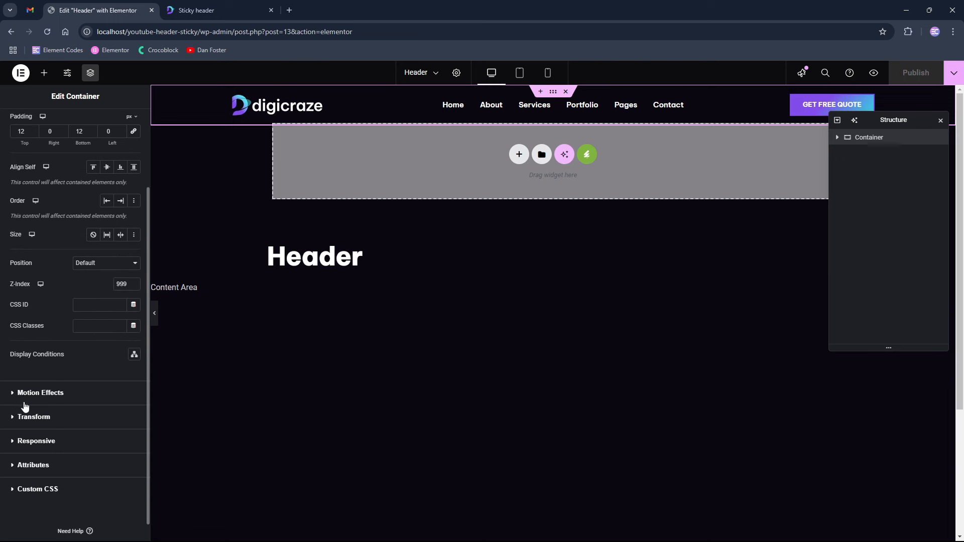
click(61, 393)
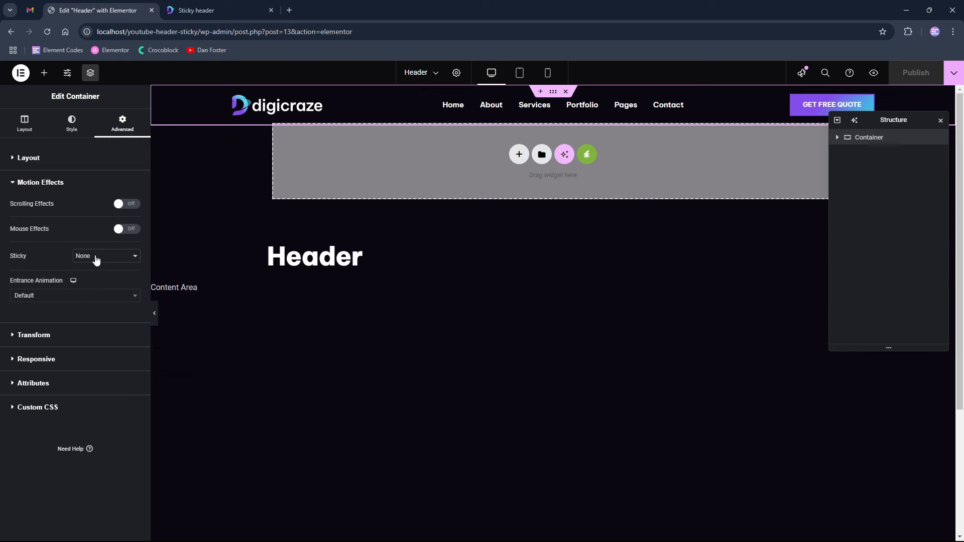
click(96, 258)
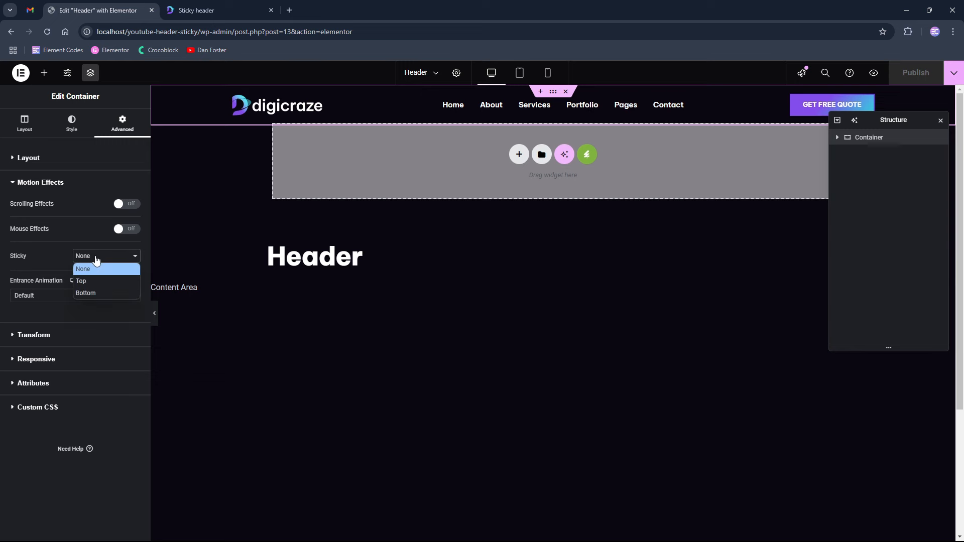
click(84, 283)
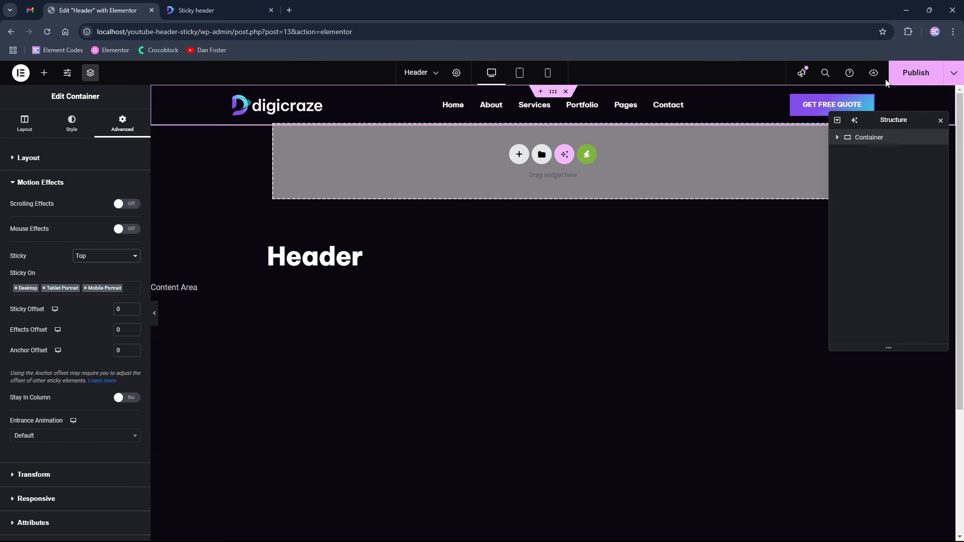
click(909, 74)
Reload the live Sticky header page and check whether the header stays fixed while the page scrolls.
click(213, 11)
click(48, 31)
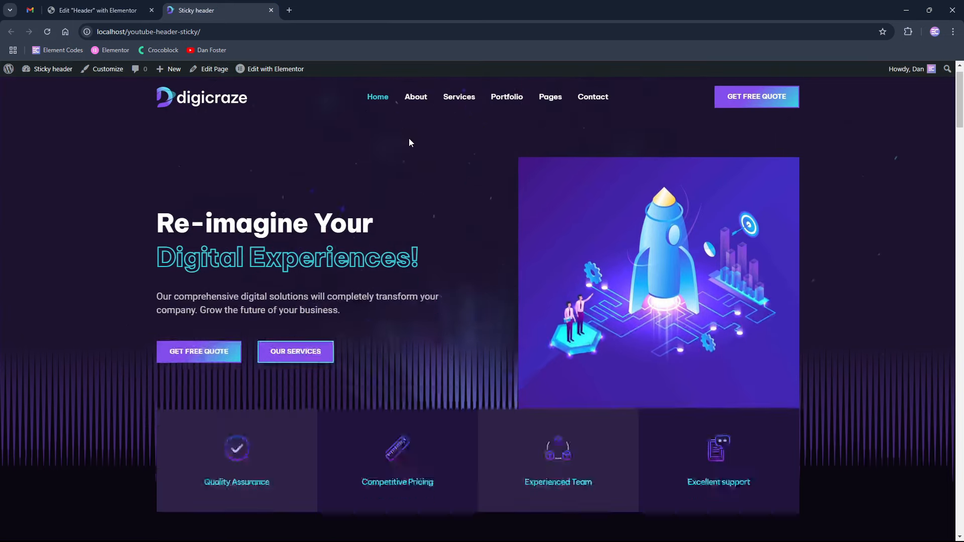
scroll(410, 142, down, 2)
scroll(409, 141, down, 5)
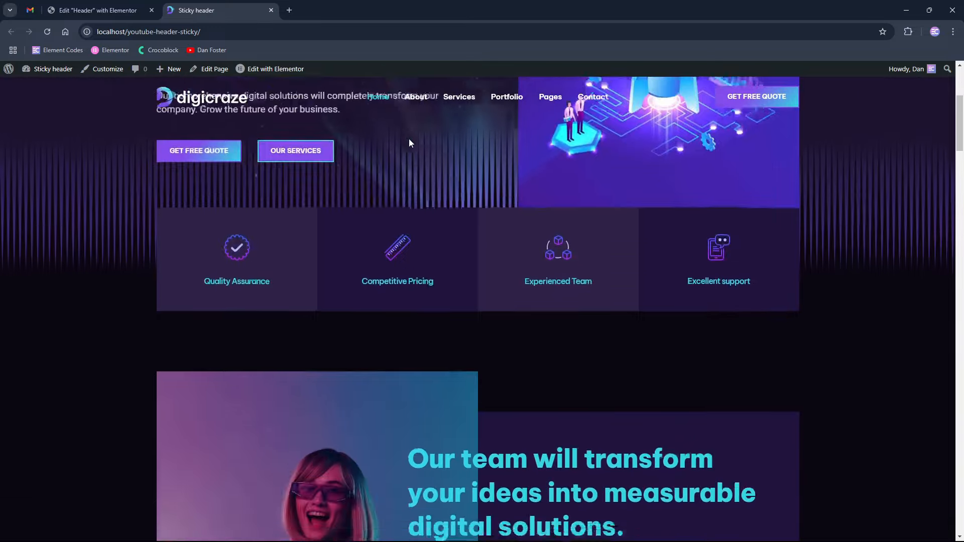
scroll(408, 140, up, 3)
scroll(405, 146, down, 3)
scroll(396, 147, down, 6)
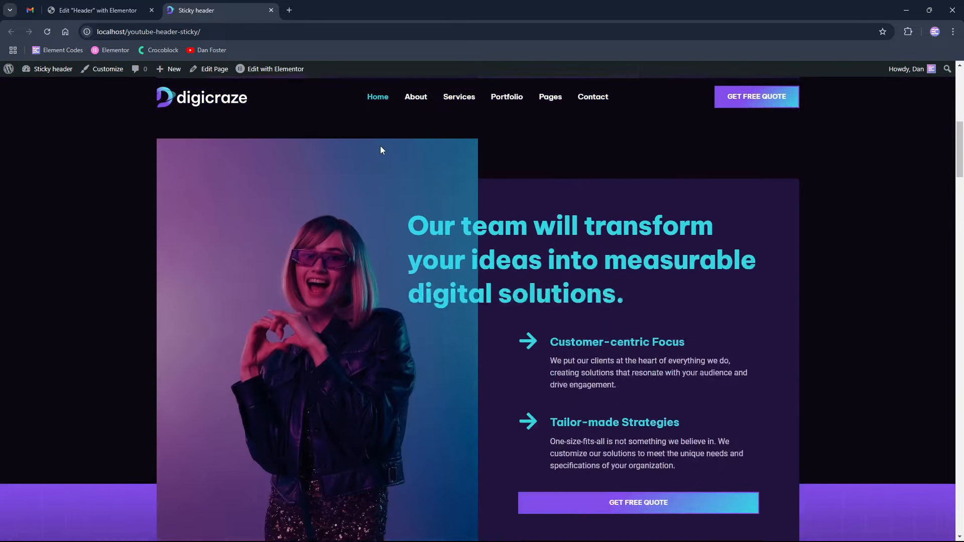
scroll(397, 145, up, 10)
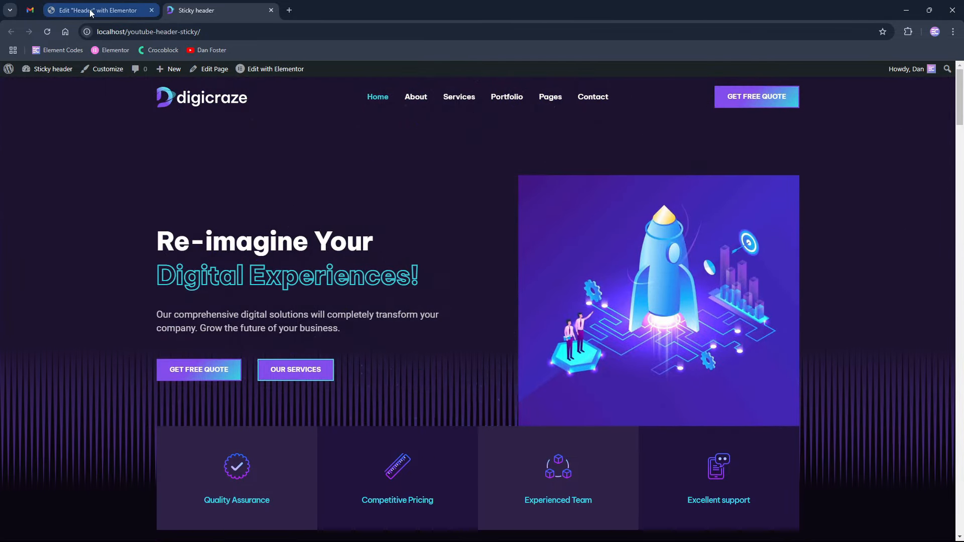
Return to the header template and give the container a classic background in the global Accent BG color.
click(89, 9)
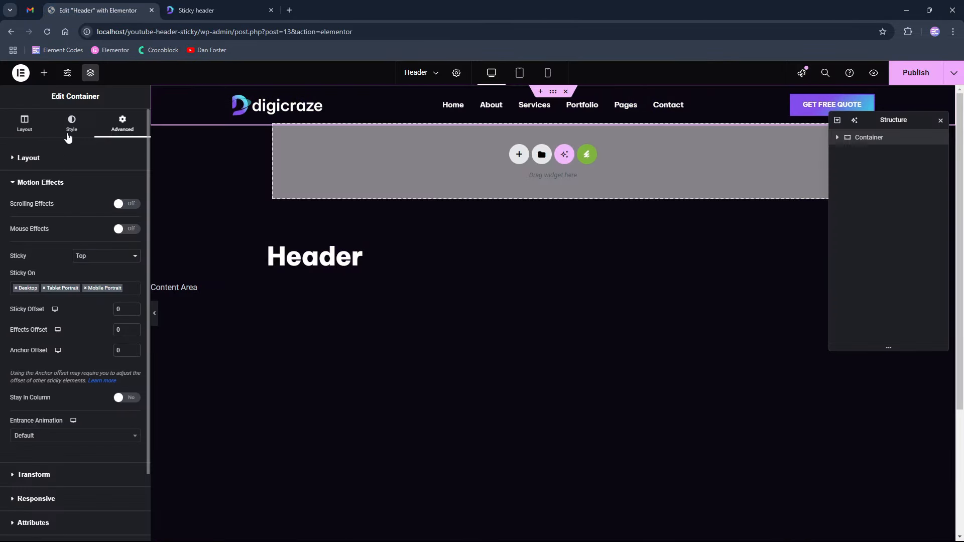
click(69, 132)
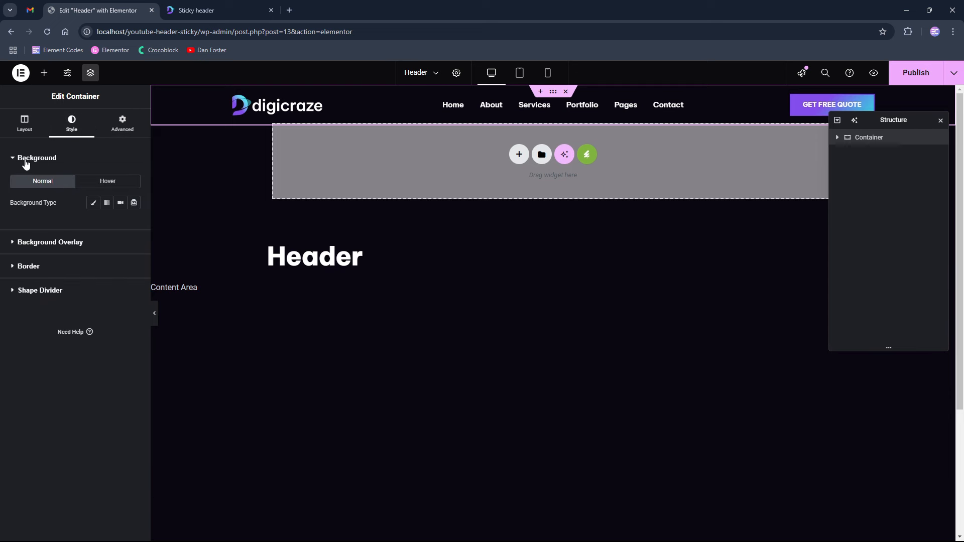
click(91, 204)
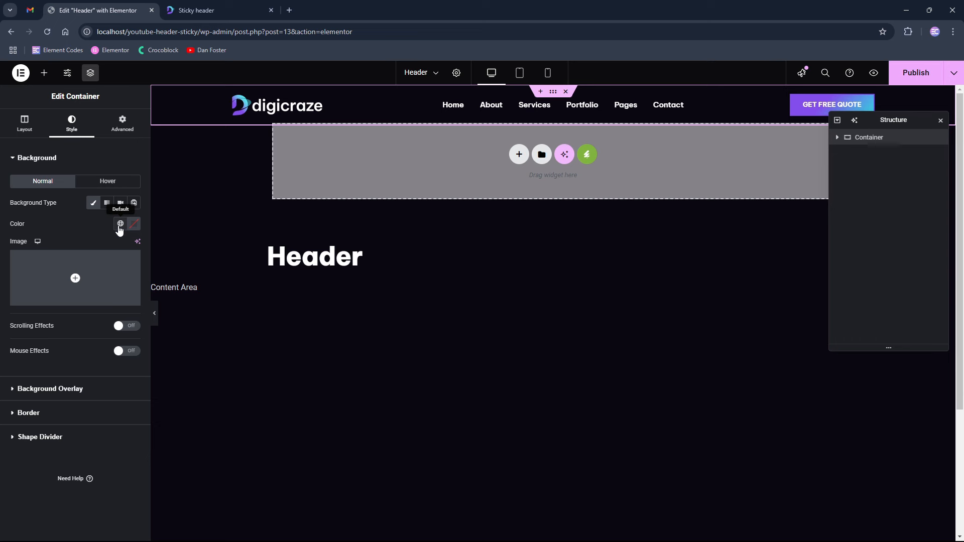
click(120, 226)
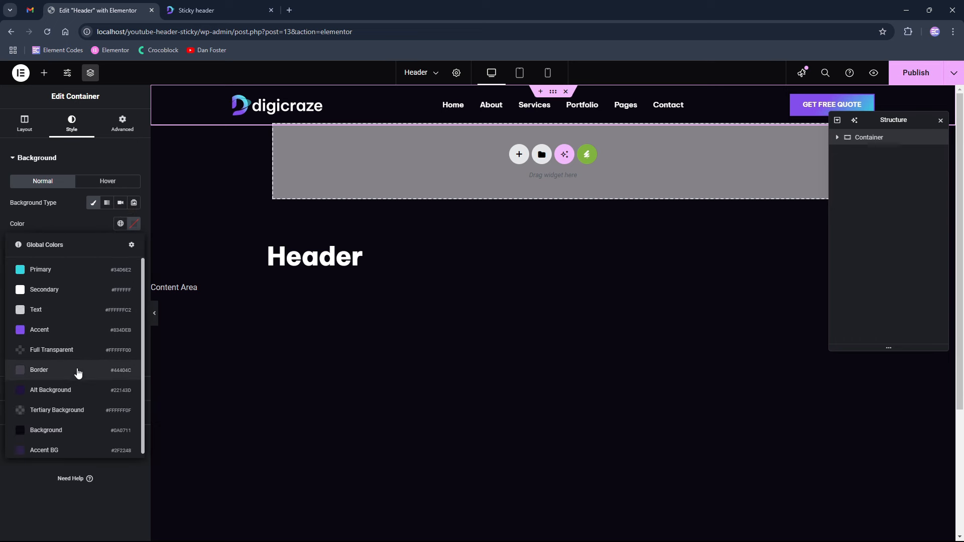
scroll(78, 373, down, 1)
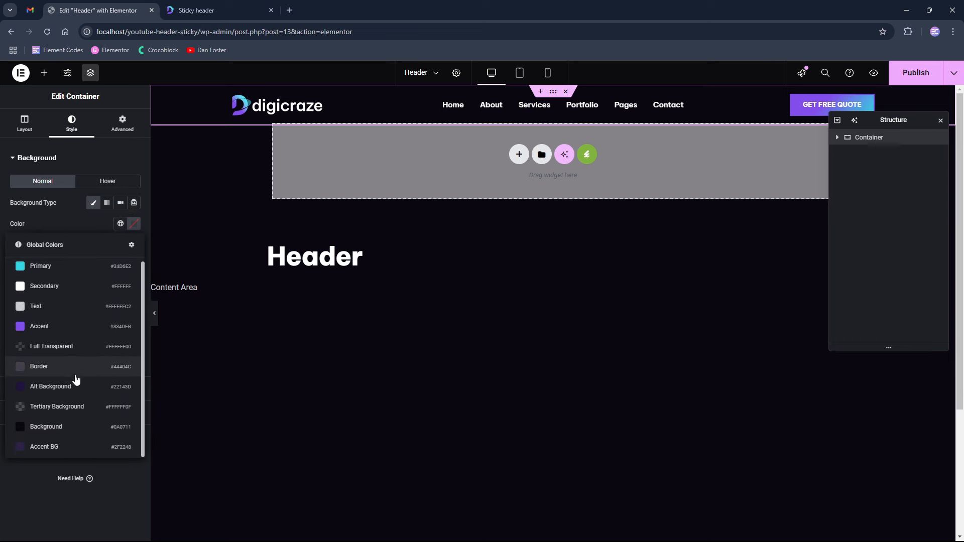
click(72, 448)
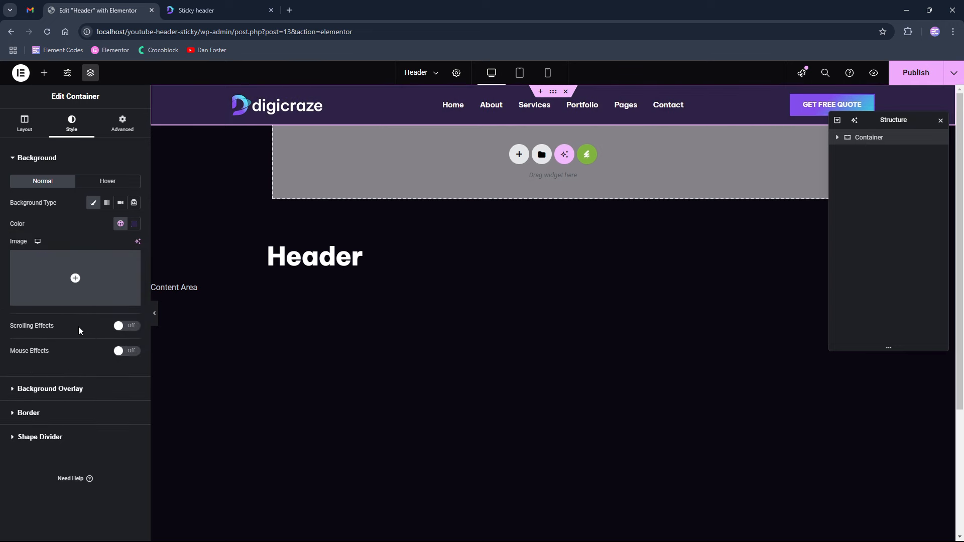
Enable scrolling effects on the header background with a Fade In transparency effect at level 10 and a 0% to 10% viewport range.
click(119, 327)
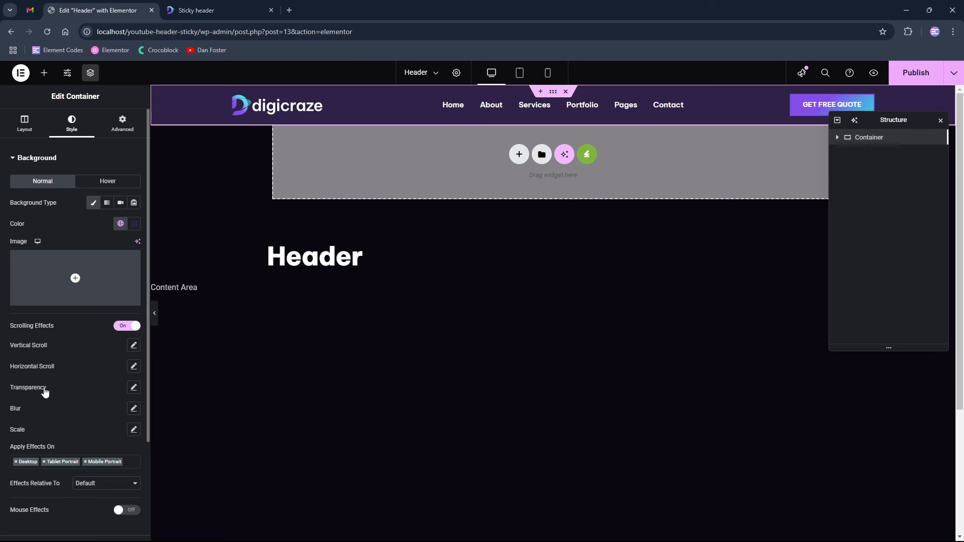
click(134, 390)
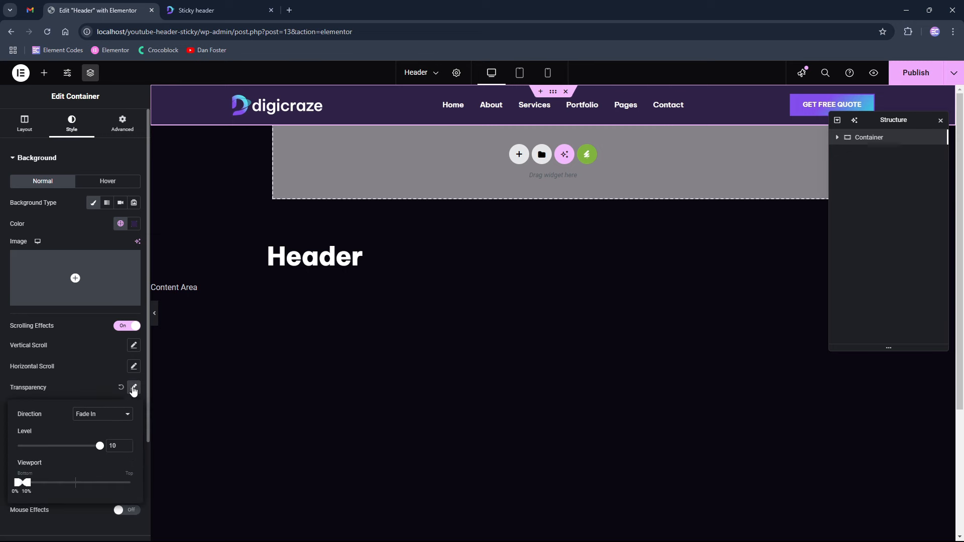
scroll(11, 409, down, 1)
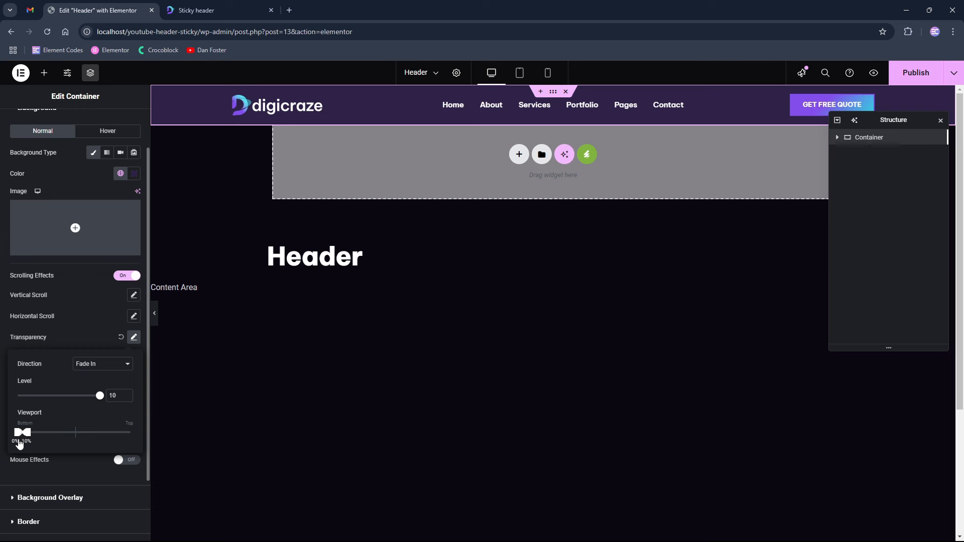
scroll(28, 422, down, 2)
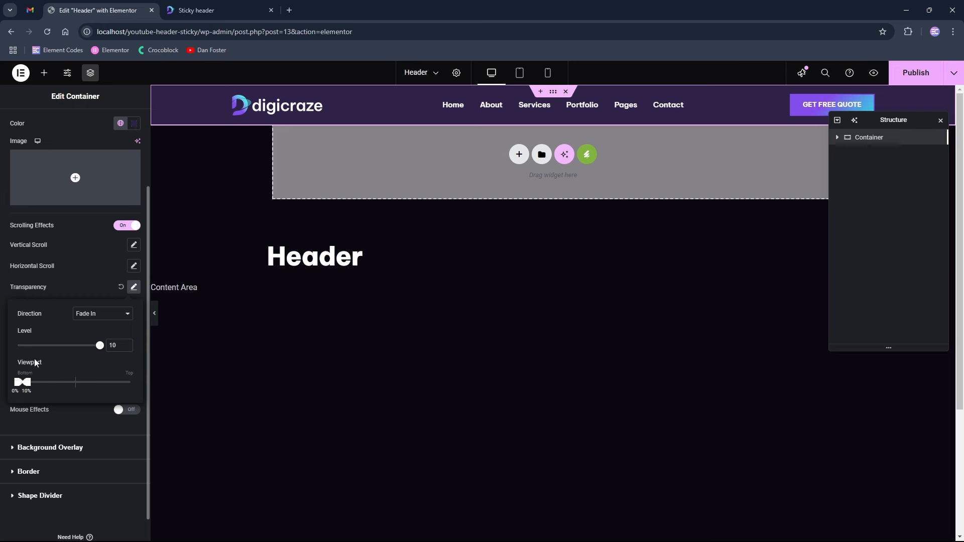
click(72, 290)
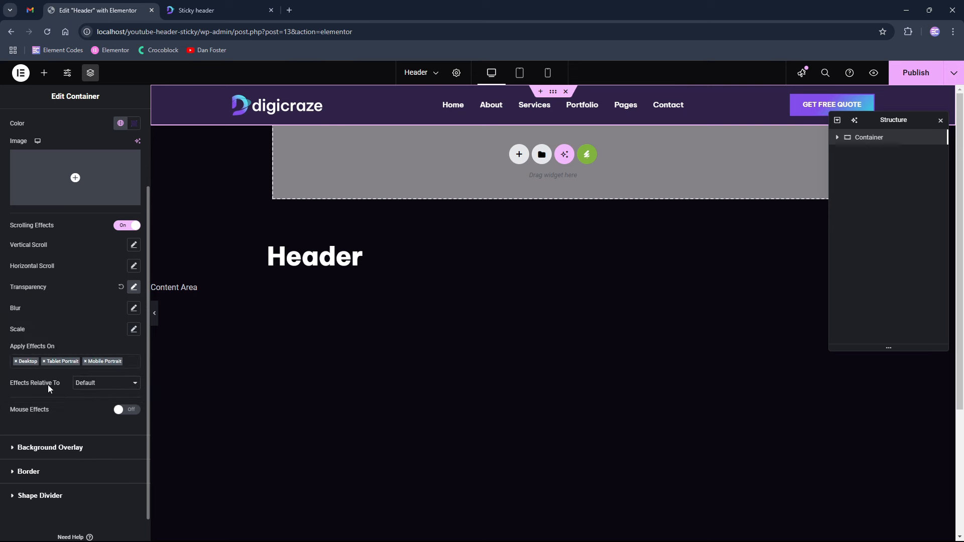
Make the background's scrolling effects relative to the Entire Page and publish the header template.
click(83, 386)
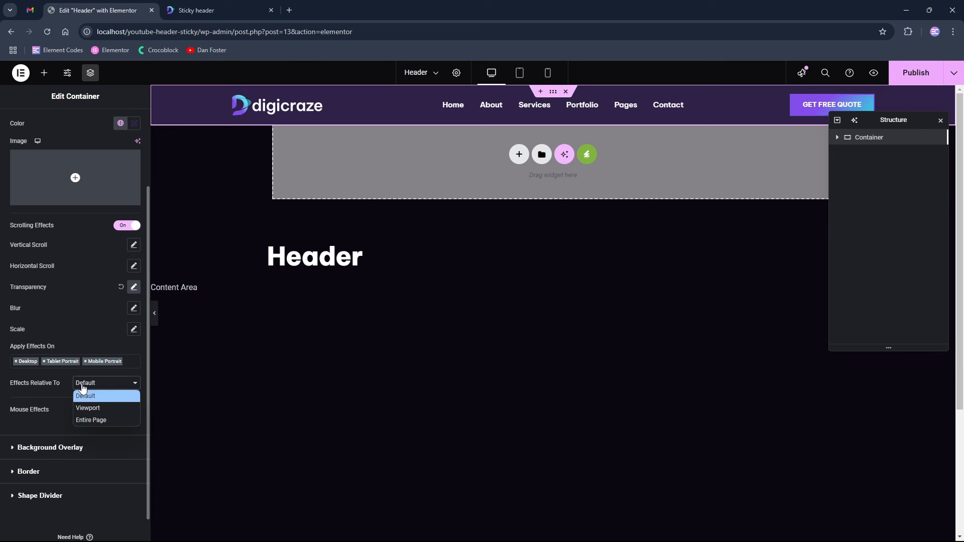
click(93, 421)
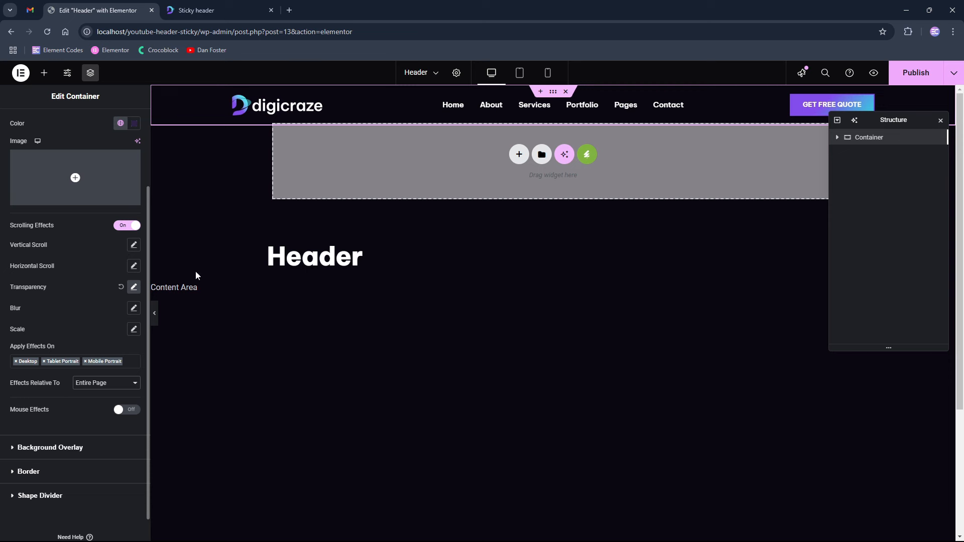
click(915, 73)
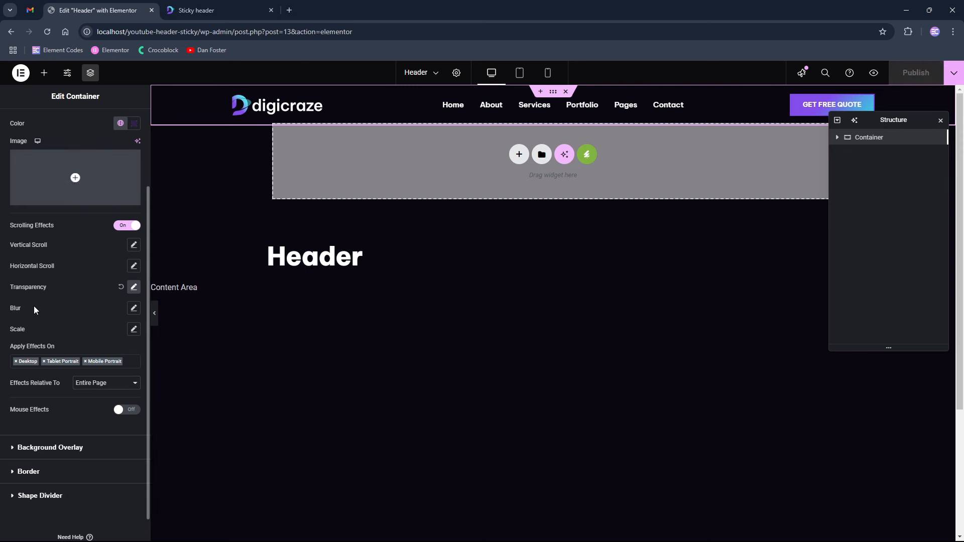
Reload the live page and check how the sticky header's background changes when scrolling down and returning to the top.
click(201, 11)
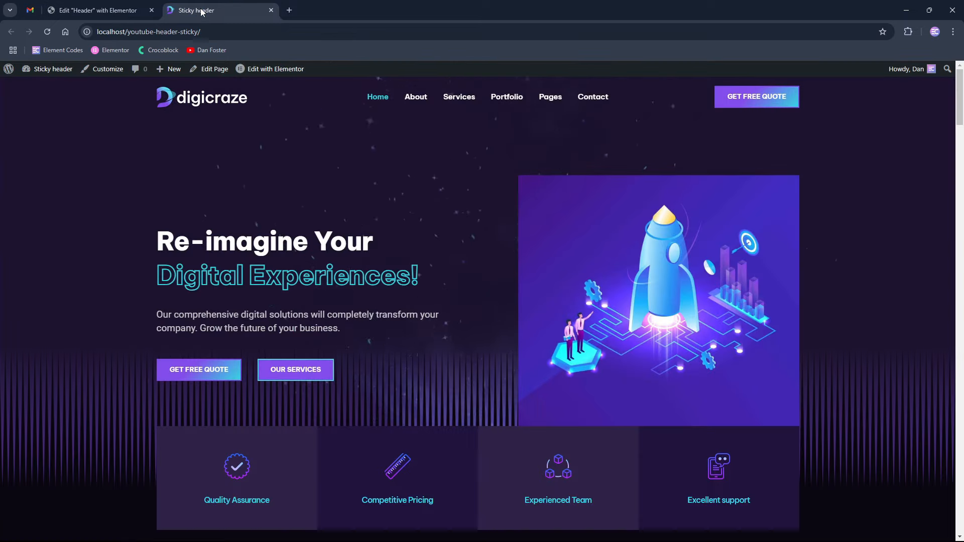
click(47, 33)
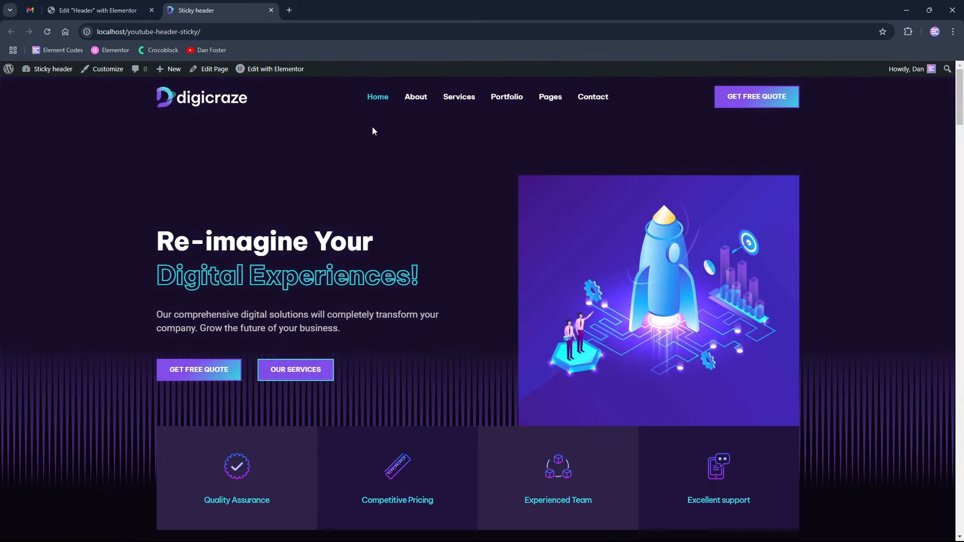
scroll(402, 201, down, 3)
scroll(408, 224, down, 6)
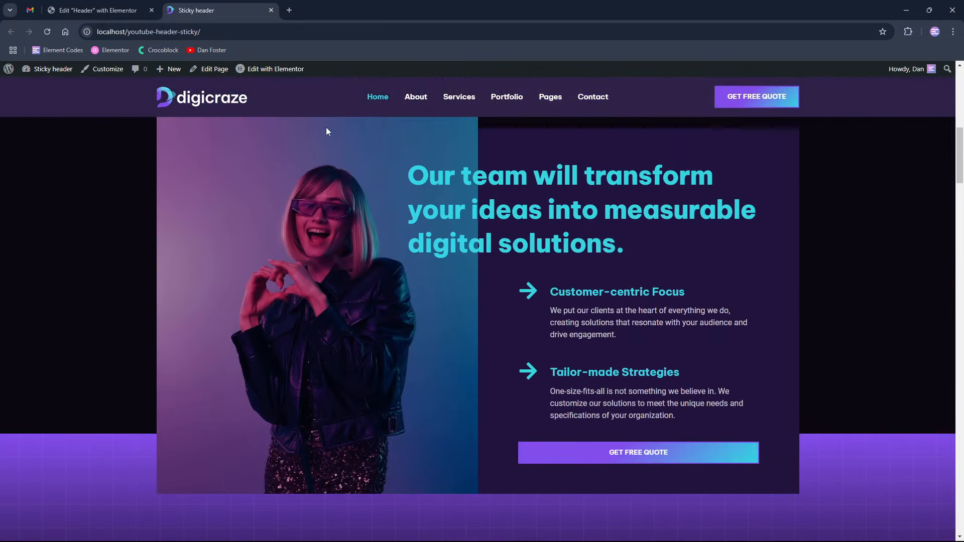
scroll(326, 143, down, 4)
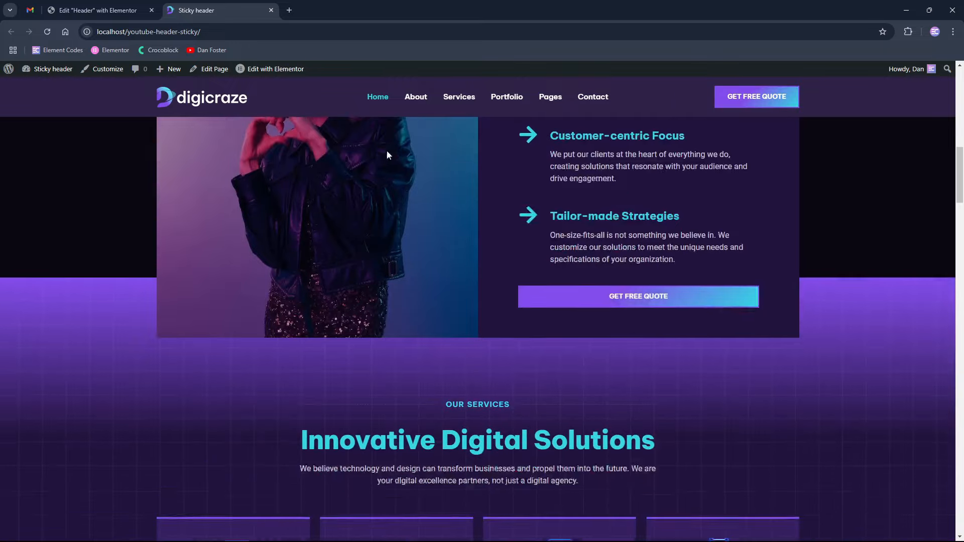
scroll(485, 178, down, 10)
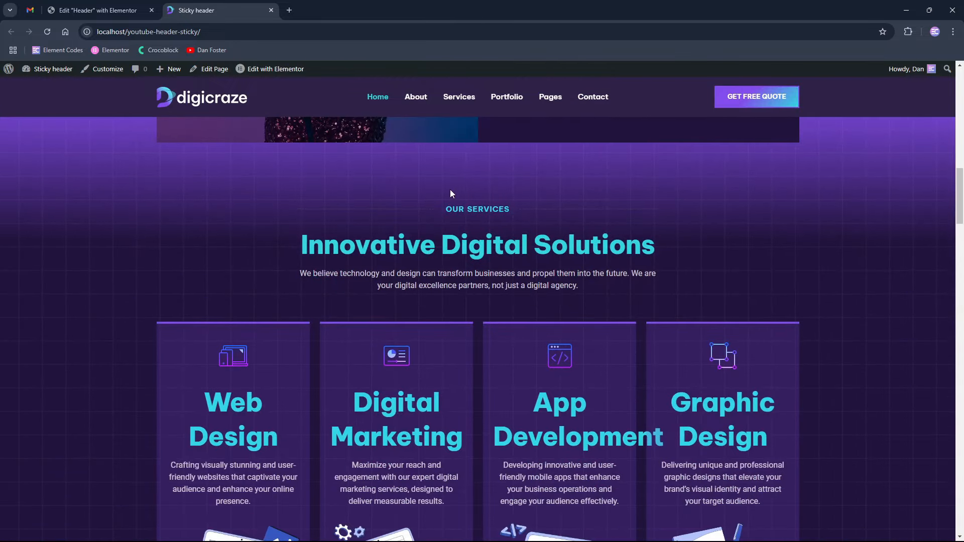
key(Home)
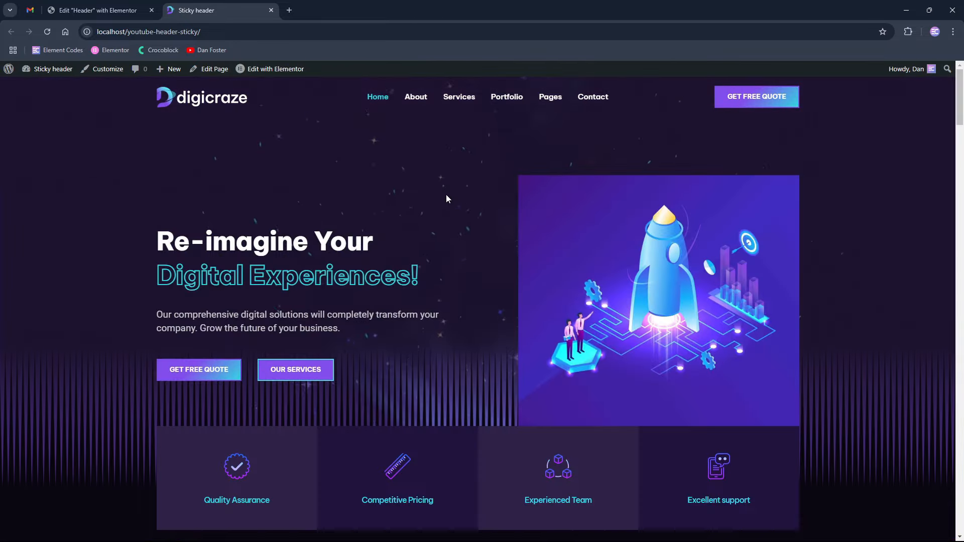